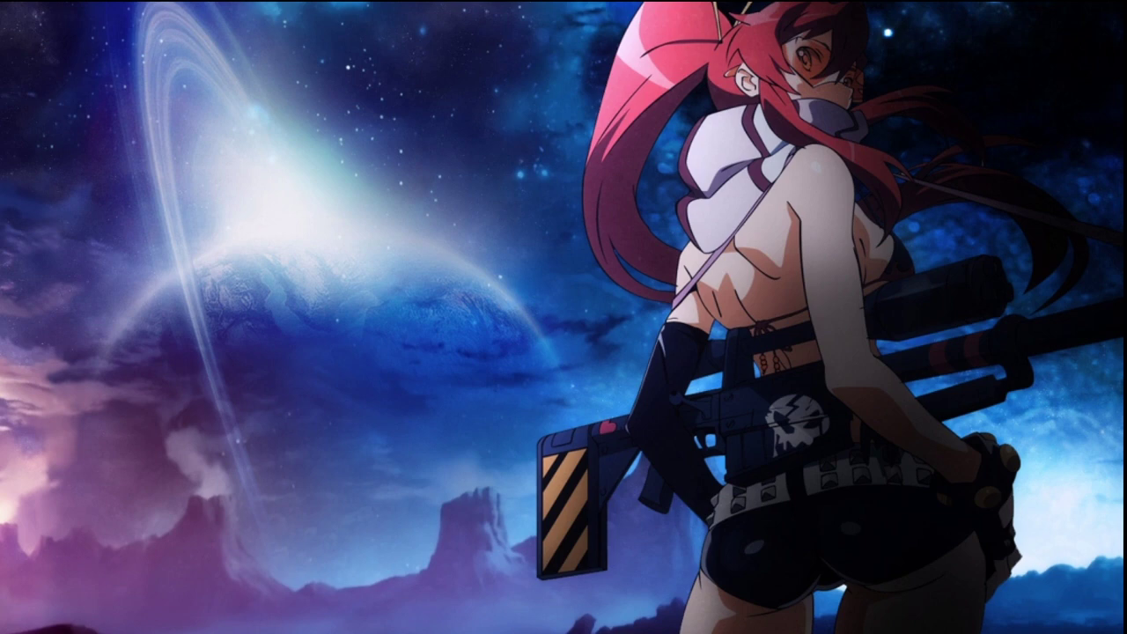
- Search the web for mirc and download the mIRC installer from the official site through its CNET download page
type("mirc")
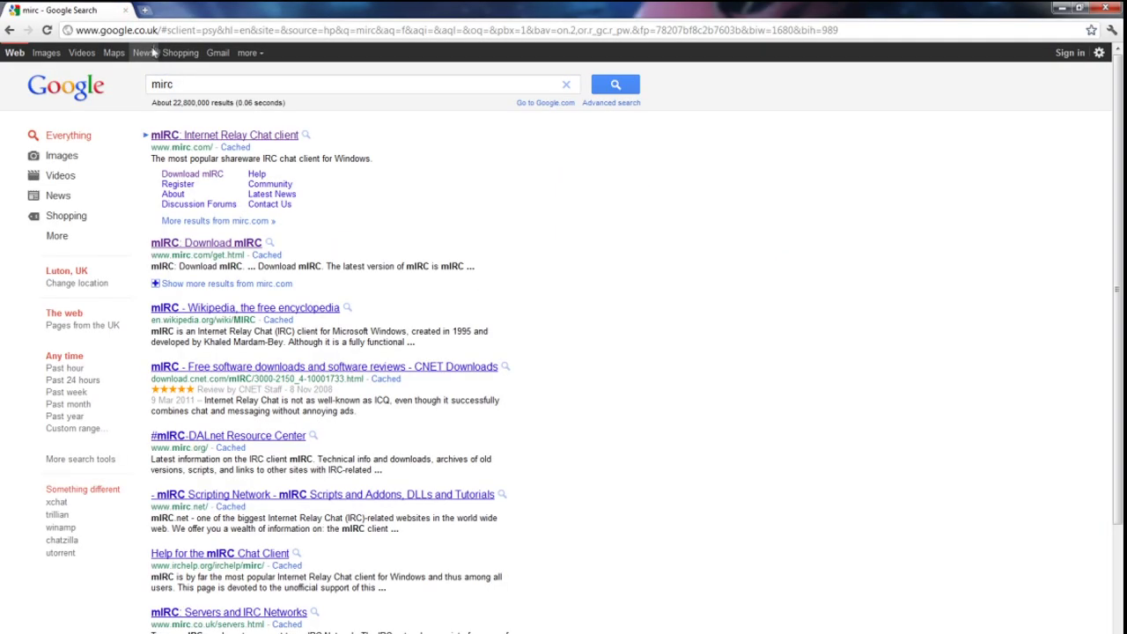
left_click(199, 138)
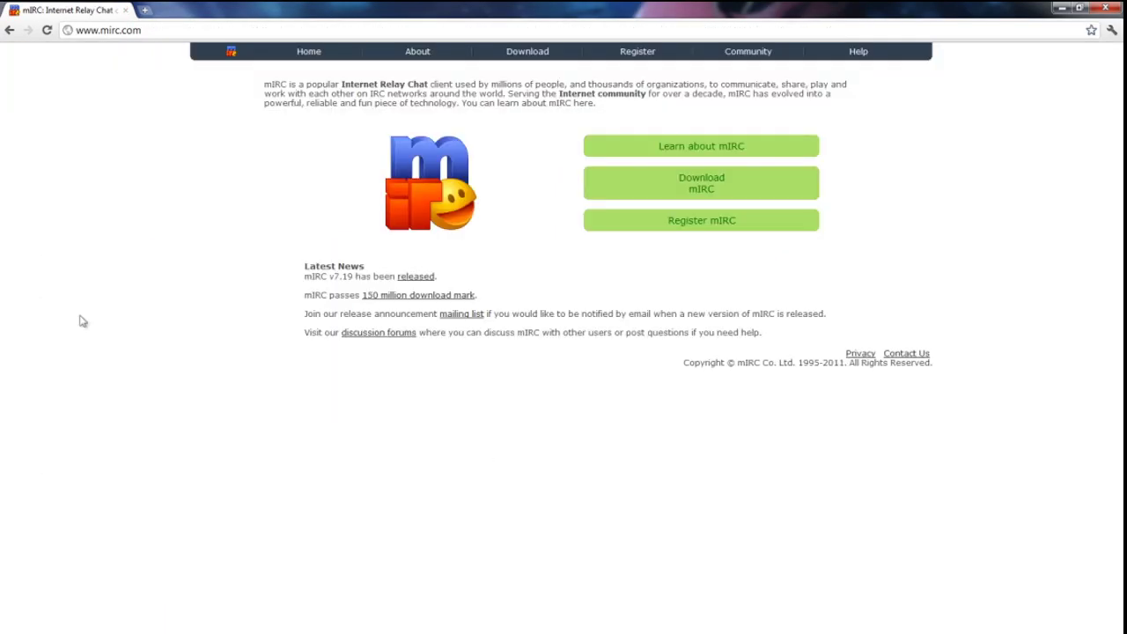
left_click(703, 195)
left_click(734, 181)
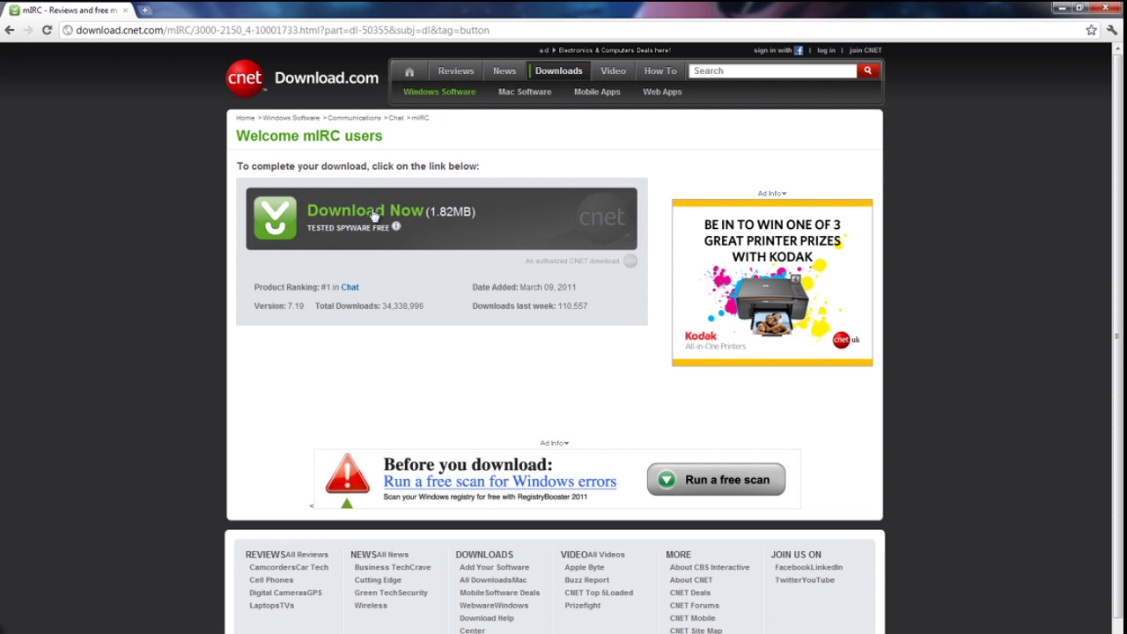
left_click(373, 215)
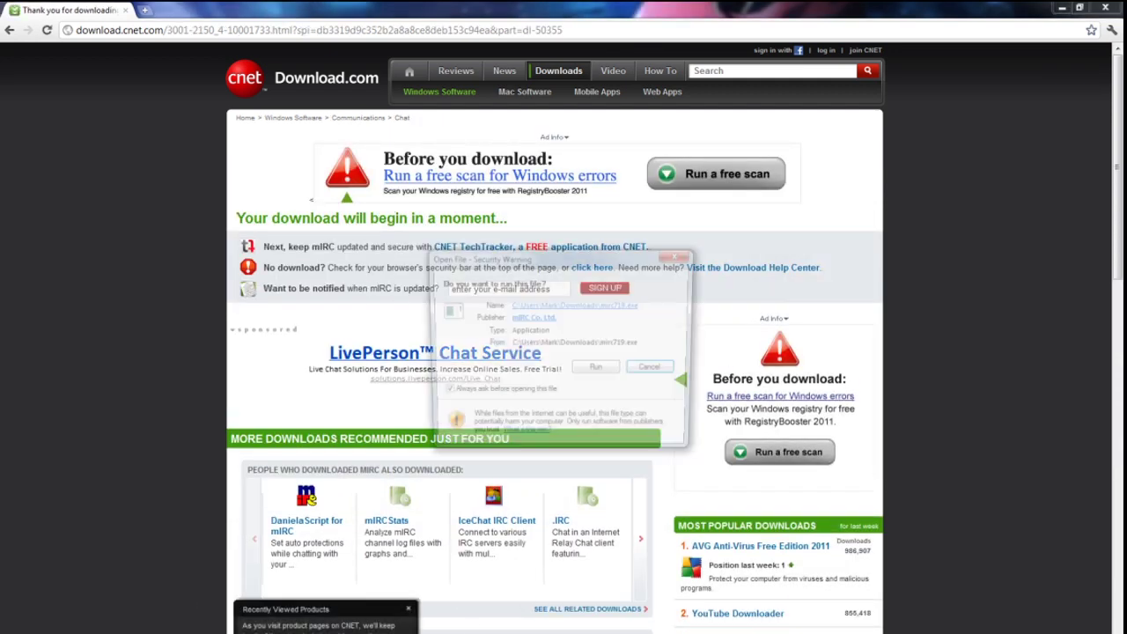
- Run the downloaded mIRC installer and accept C:\Program Files (x86)\mIRC as the destination folder and the default components
left_click(597, 371)
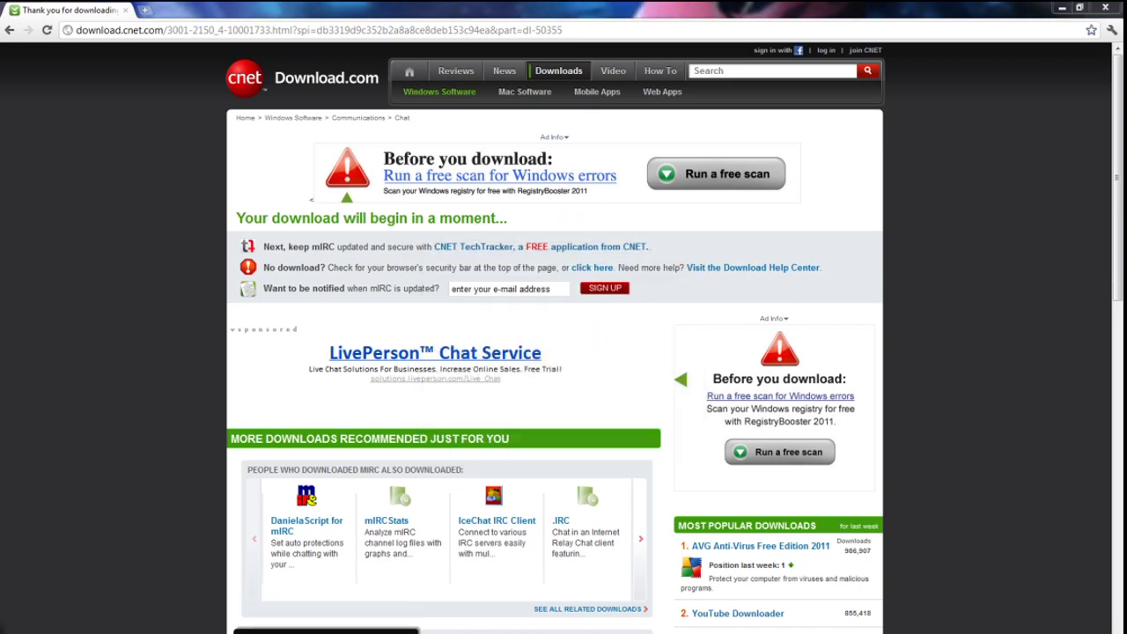
left_click(544, 450)
left_click(544, 449)
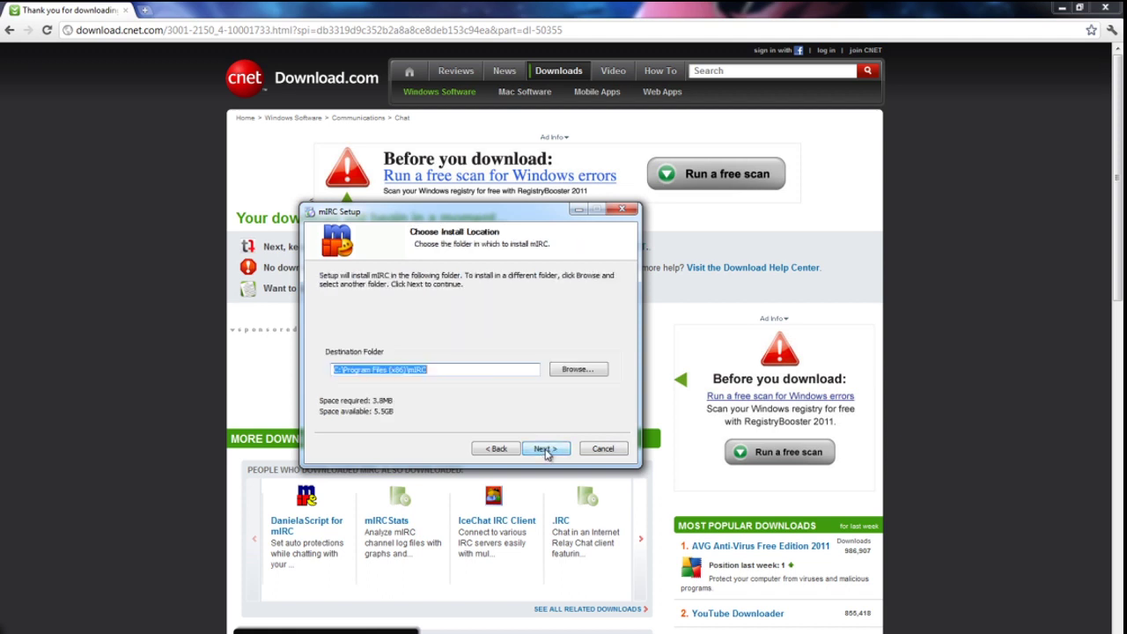
left_click(545, 449)
left_click(545, 449)
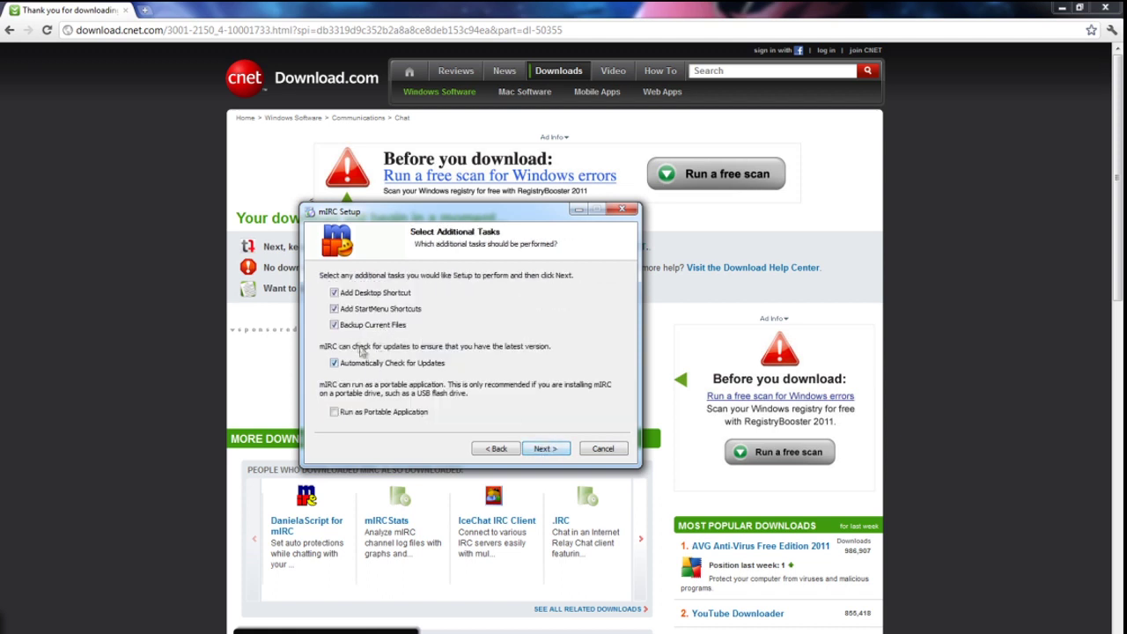
- Set the Start menu shortcut and backup options, install mIRC, and finish the setup wizard
left_click(363, 309)
left_click(373, 330)
left_click(544, 449)
left_click(547, 449)
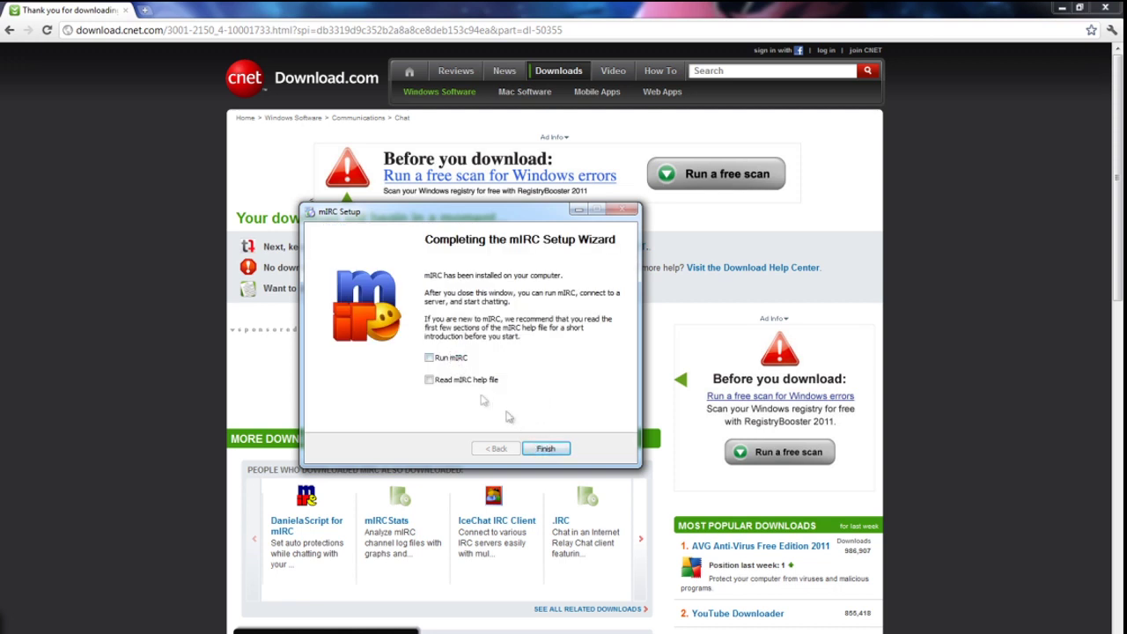
left_click(546, 449)
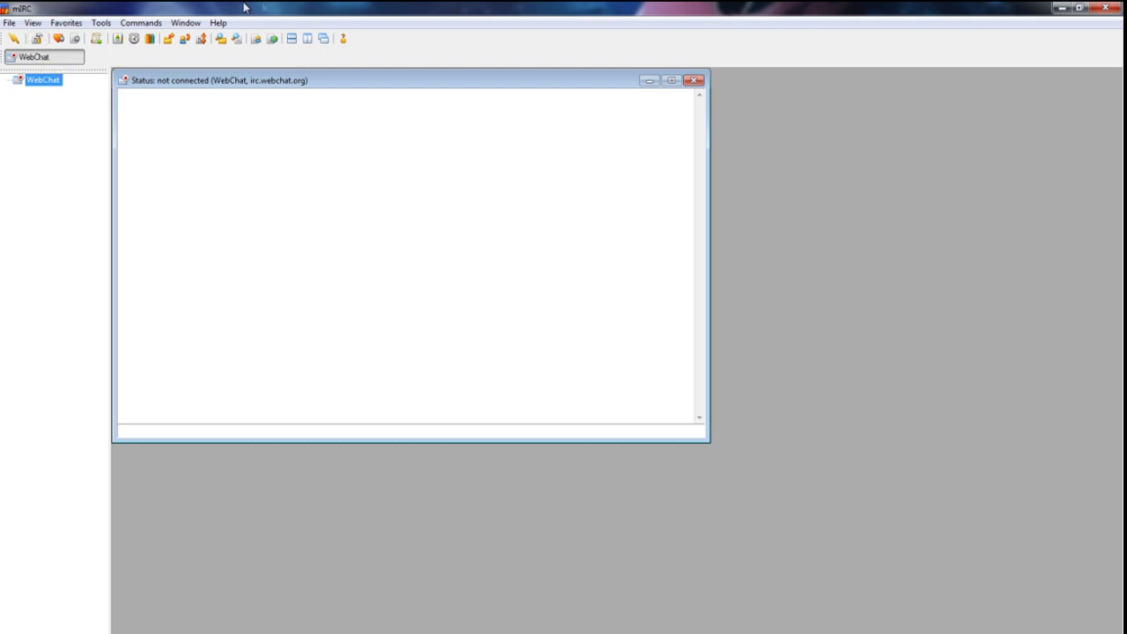
- In the mIRC connection options, set the nickname and name to phantasy and fill in the email address
left_click_drag(261, 8, 347, 7)
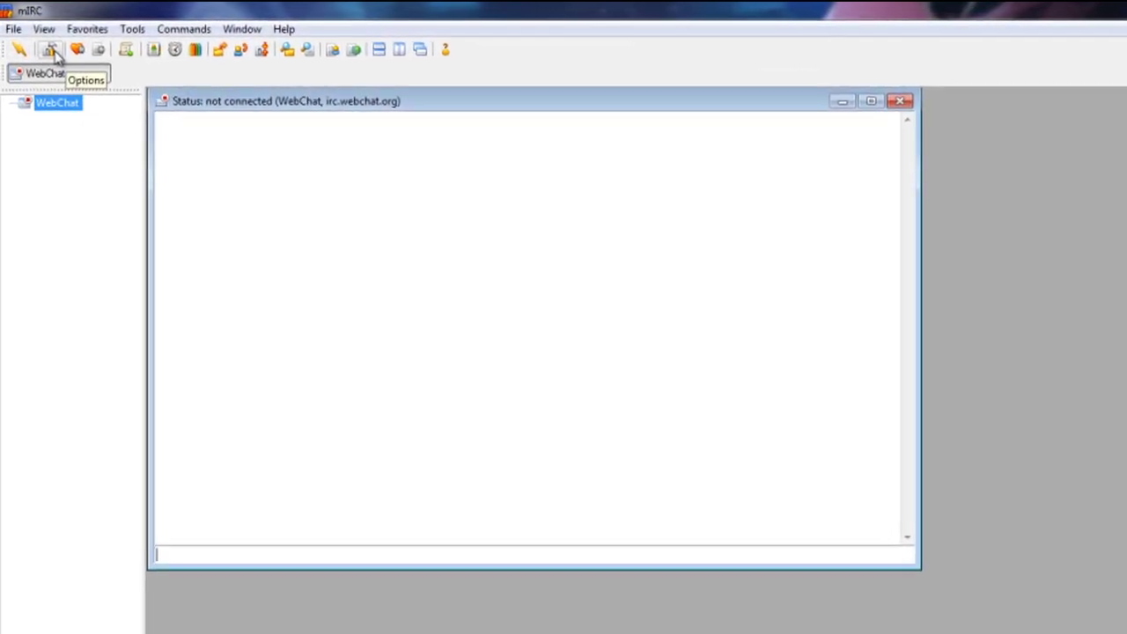
left_click(53, 55)
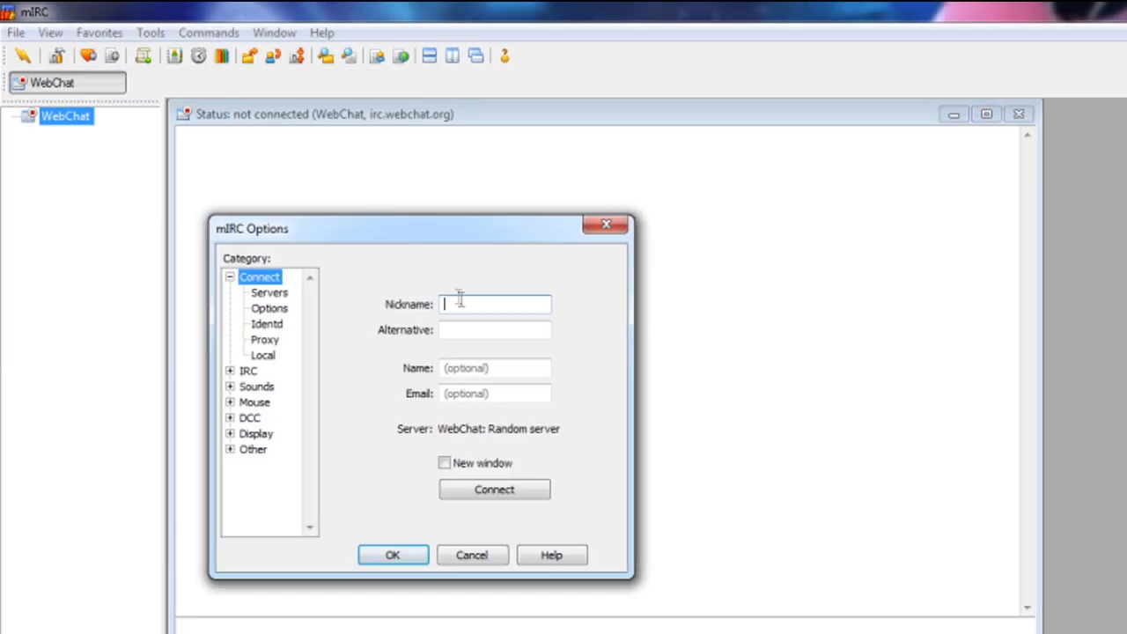
key("Tab")
key("Tab")
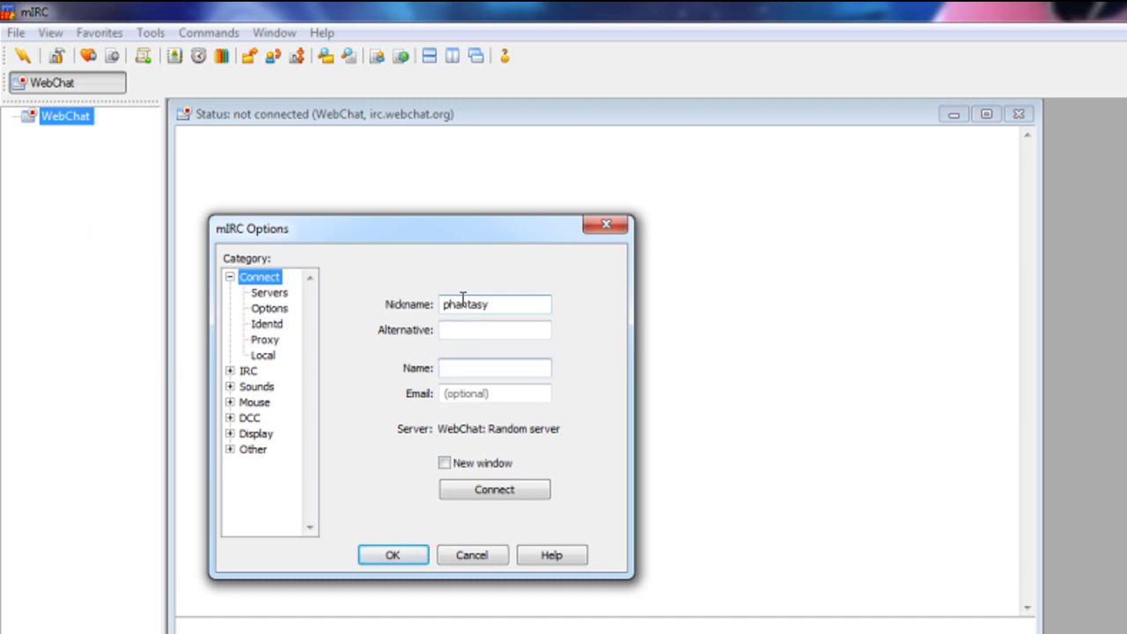
key("Tab")
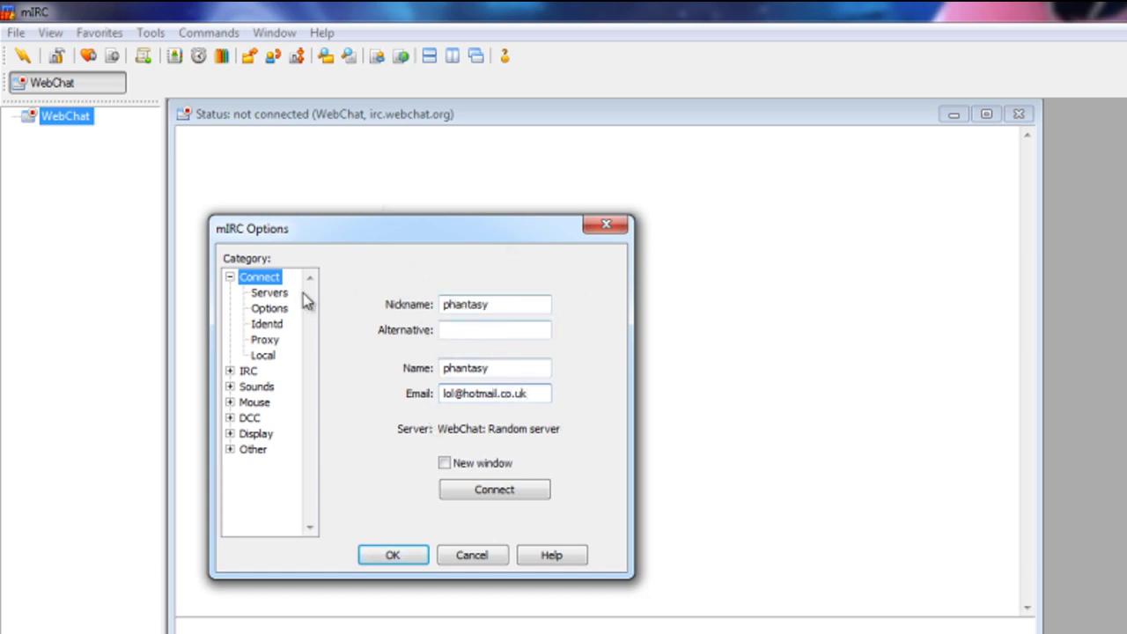
- Select Quakenet's Random UK server as the connection server, accept the options, and connect to it
left_click(270, 296)
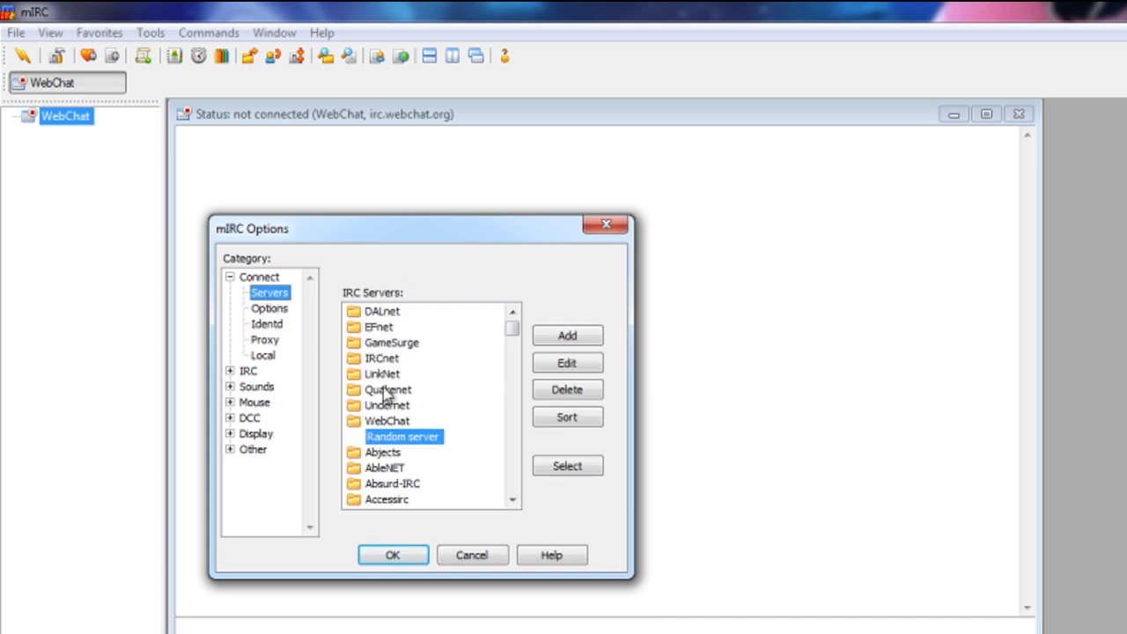
left_click(386, 422)
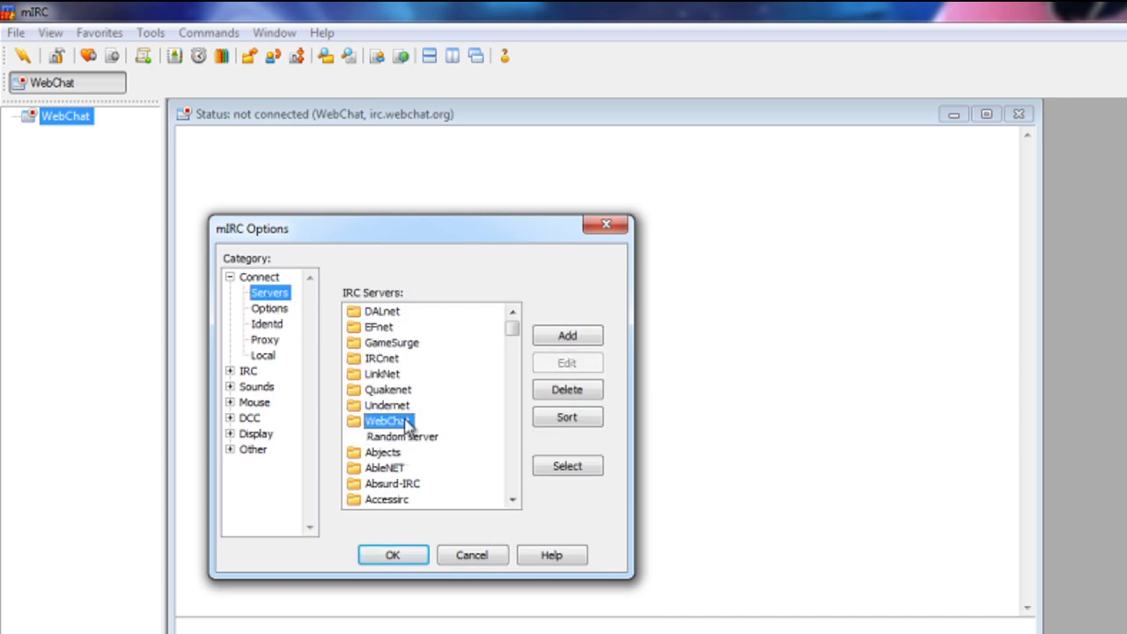
left_click_drag(518, 326, 515, 325)
left_click(388, 391)
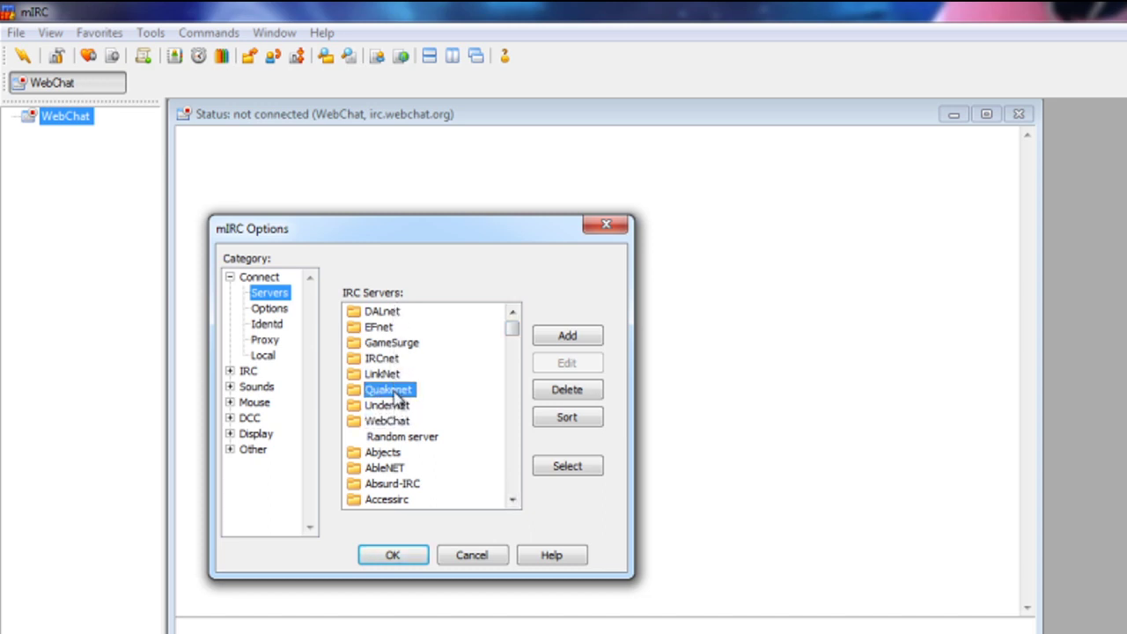
double_click(392, 389)
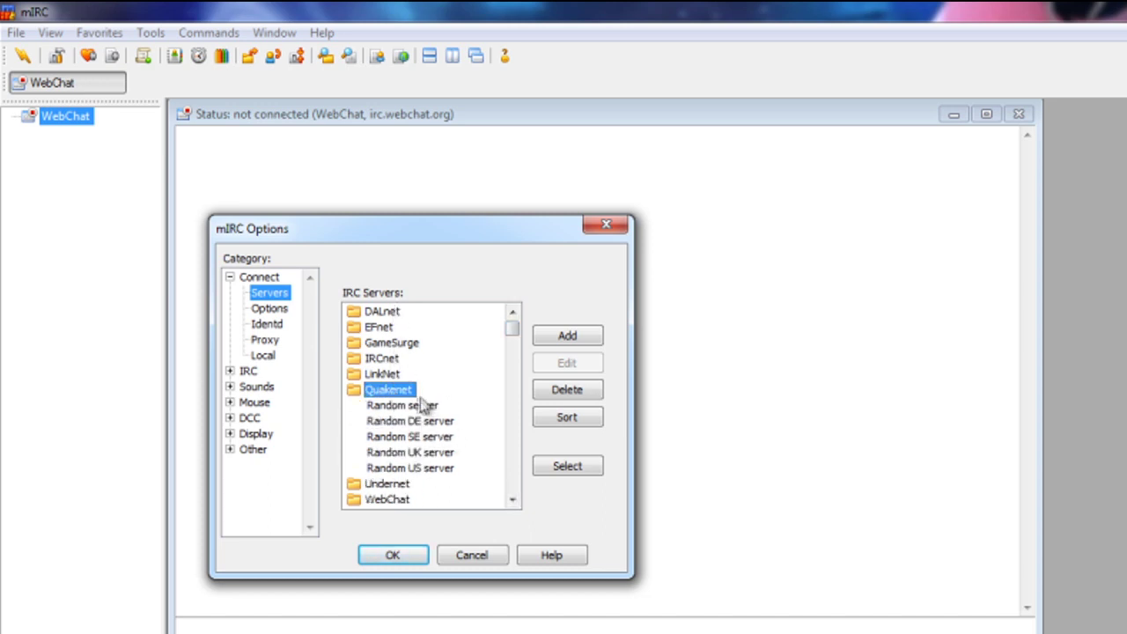
left_click(421, 453)
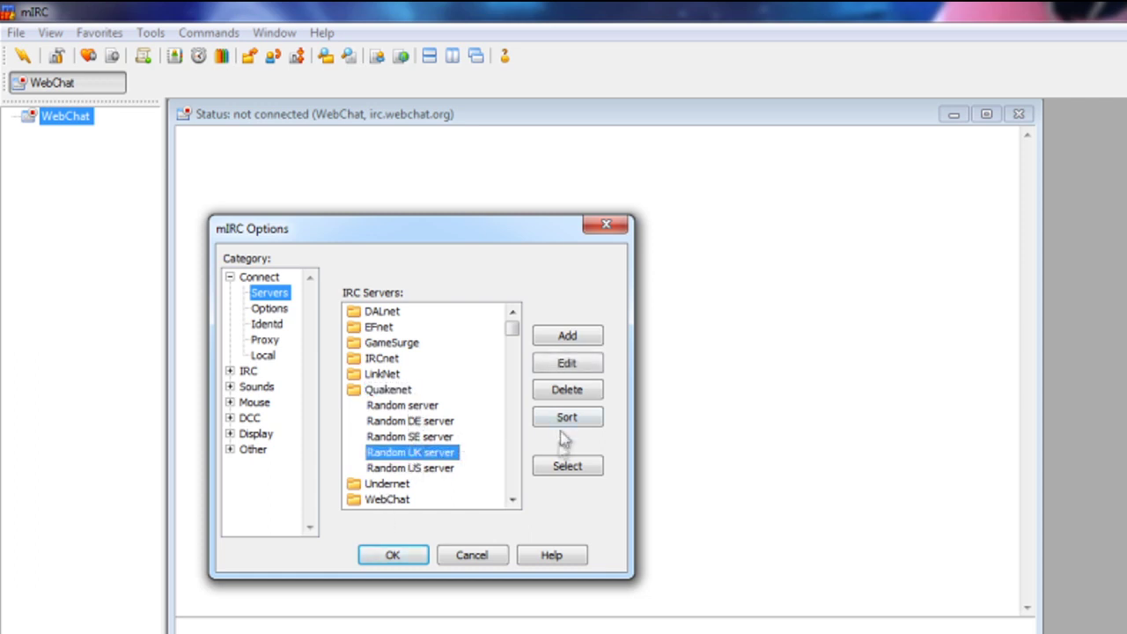
left_click(566, 468)
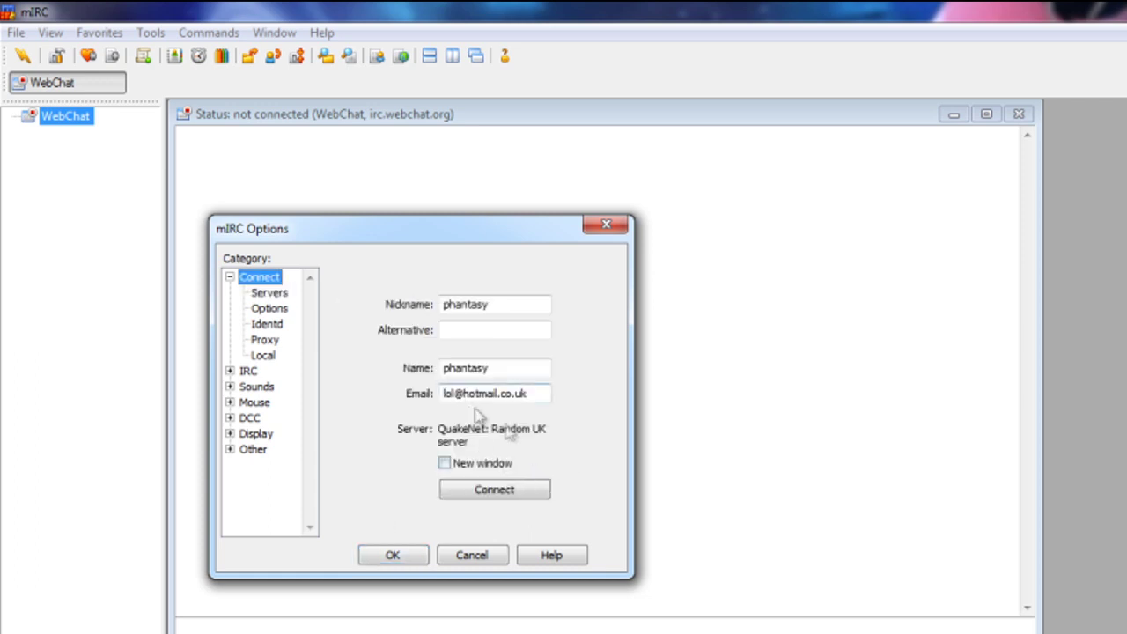
left_click(412, 552)
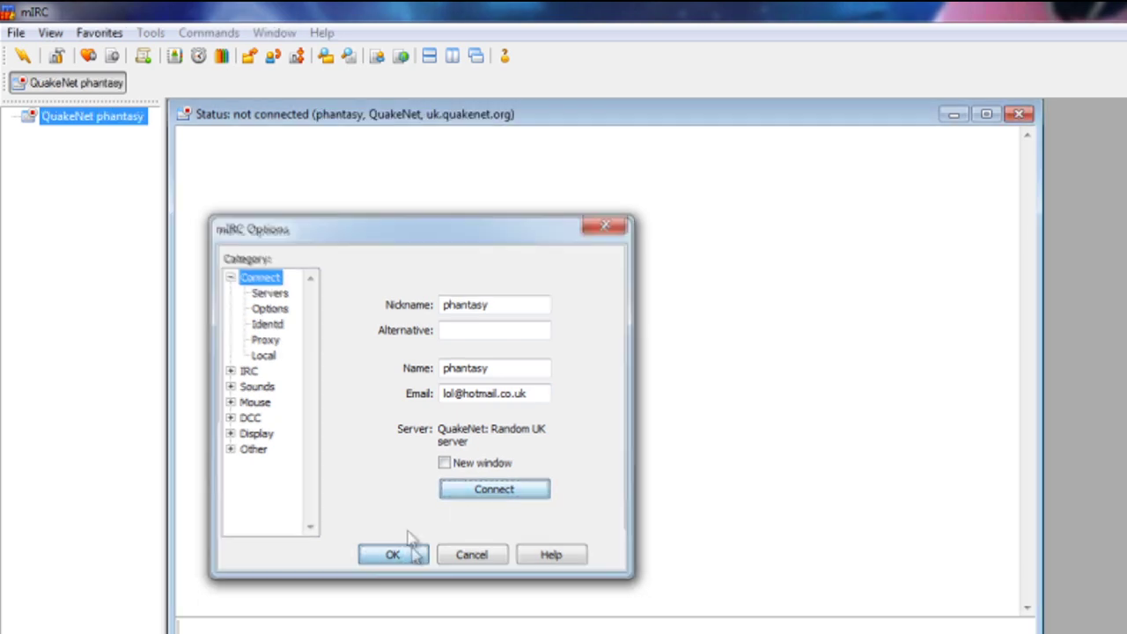
left_click(29, 60)
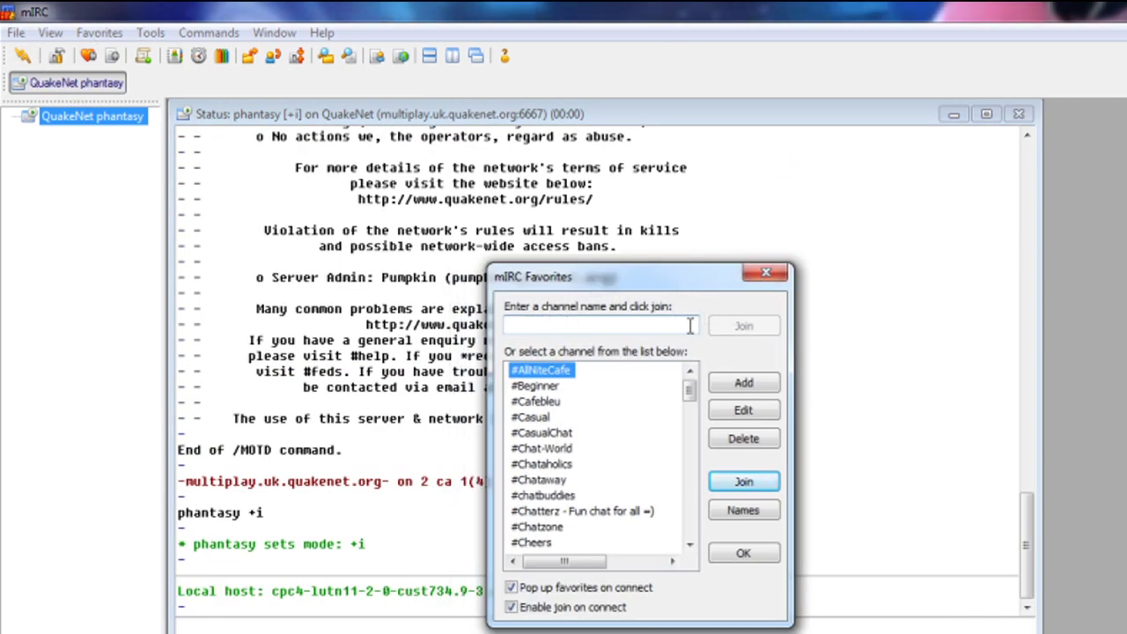
- Join the channel #cod4.wars through the favorites dialog and maximize the channel window
left_click(767, 273)
left_click(89, 57)
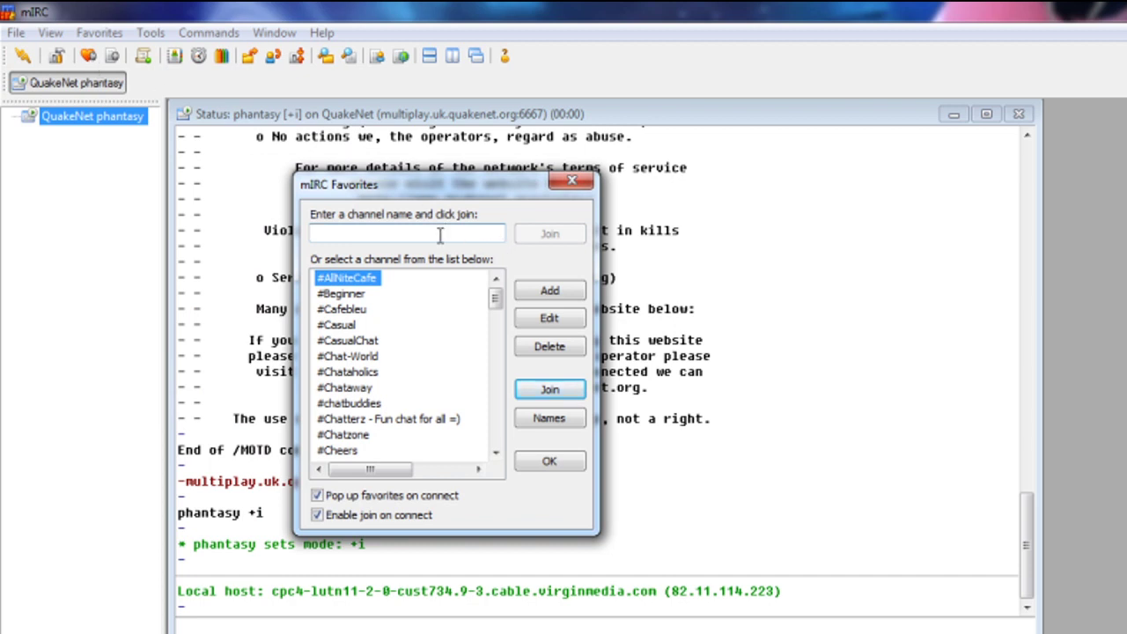
type("#cod4.wars")
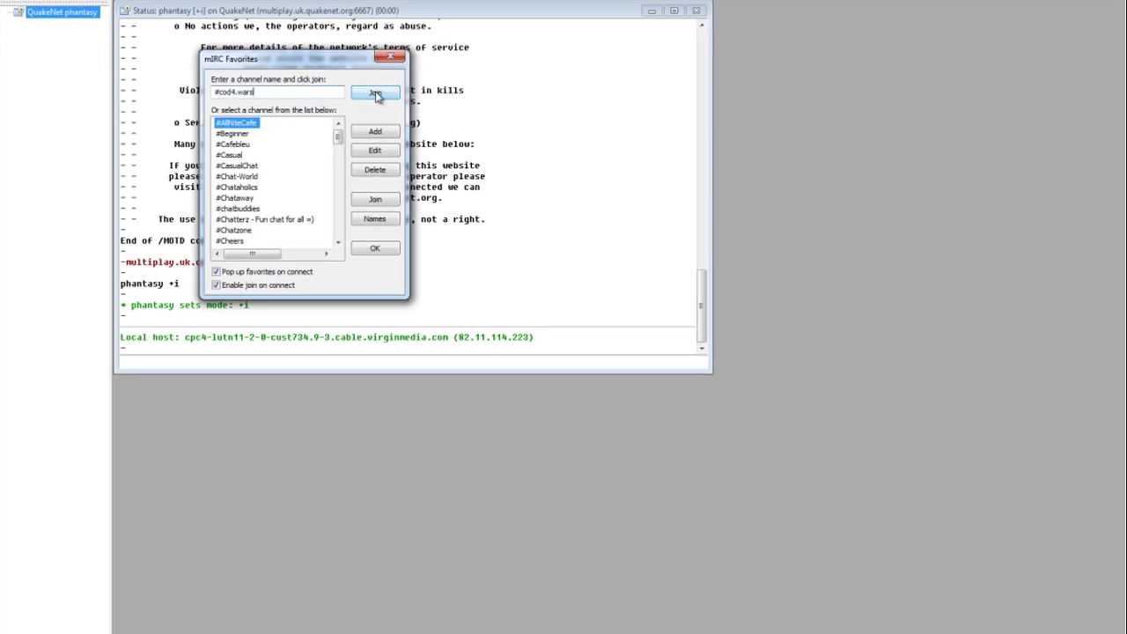
left_click(377, 95)
left_click(931, 43)
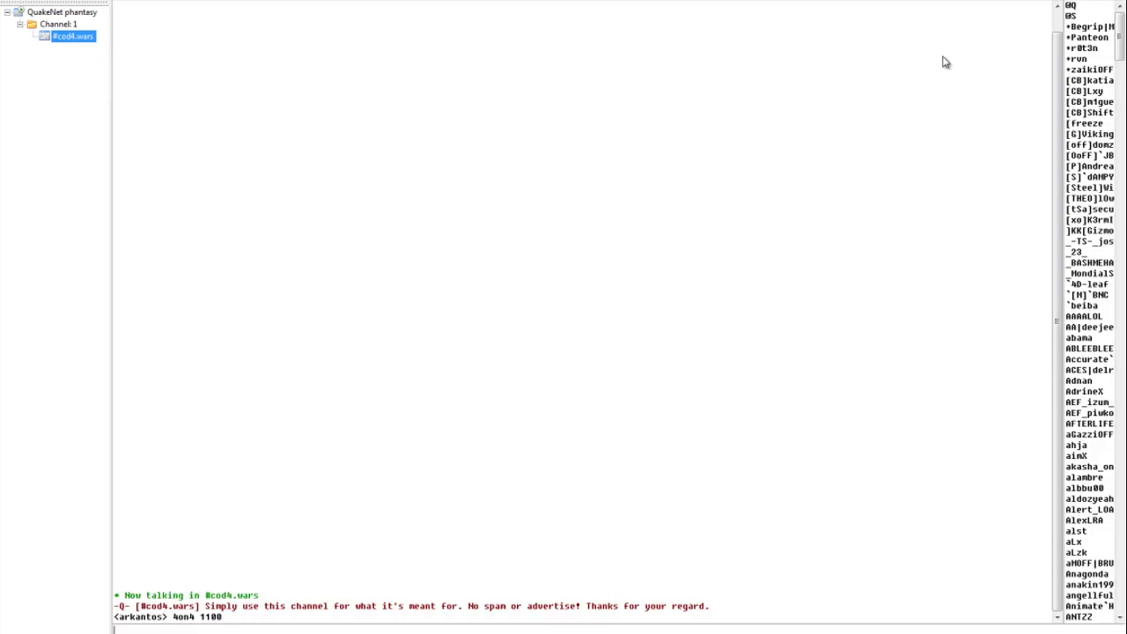
- Widen the nickname list of the #cod4.wars channel and return to the beginning of the list
left_click_drag(1066, 71, 794, 72)
left_click_drag(161, 595, 405, 623)
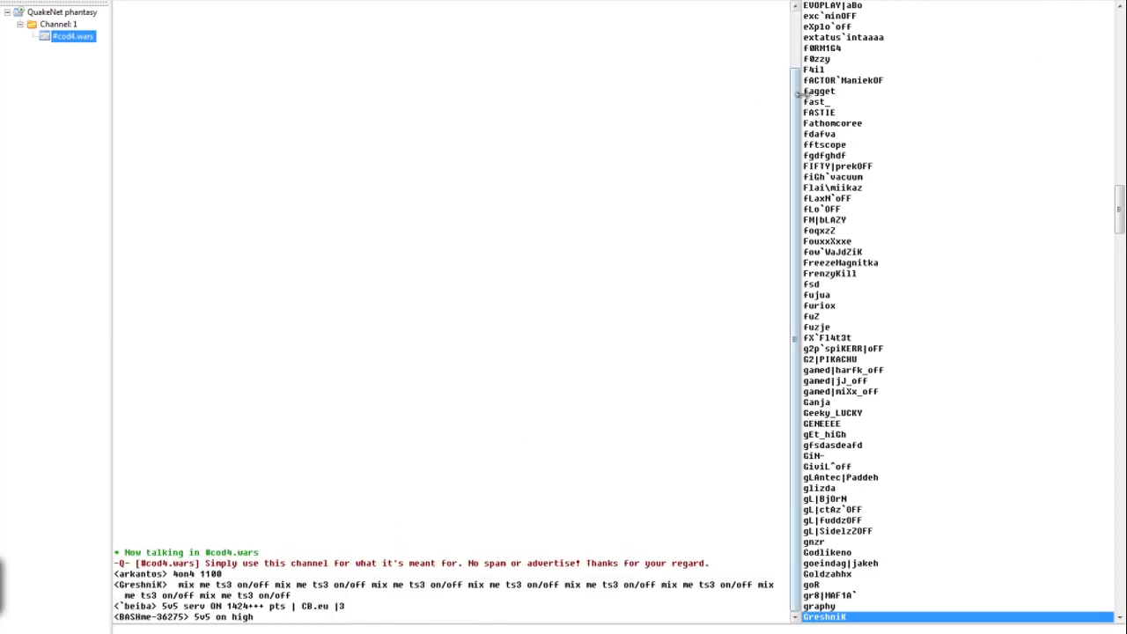
left_click_drag(797, 97, 885, 97)
left_click_drag(1115, 213, 1118, 28)
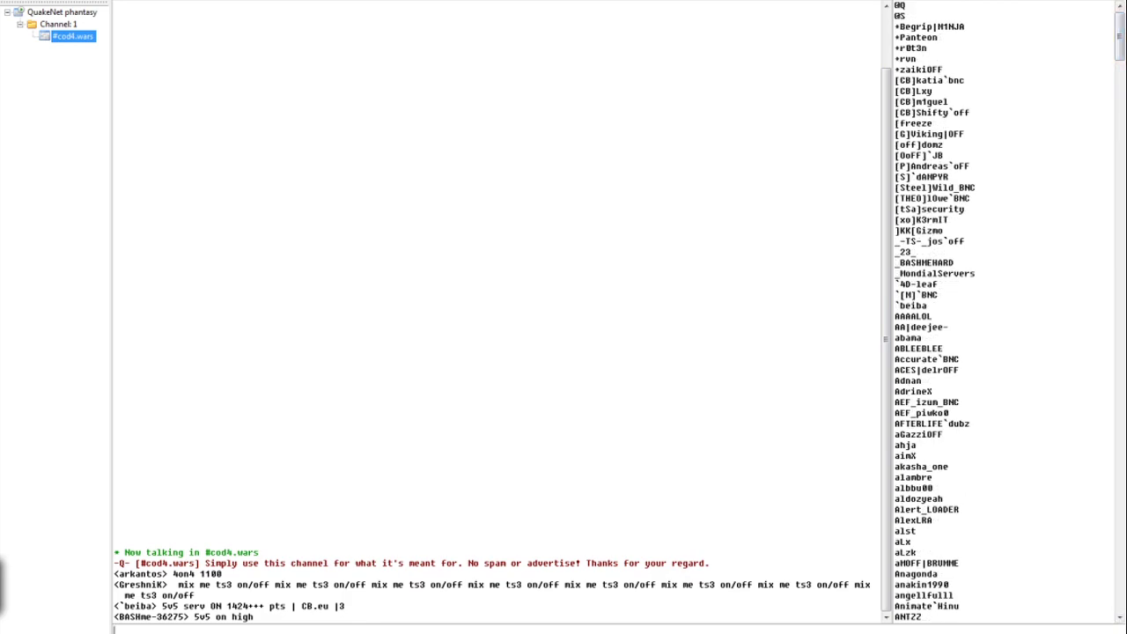
key("super+Down")
key("super+Up")
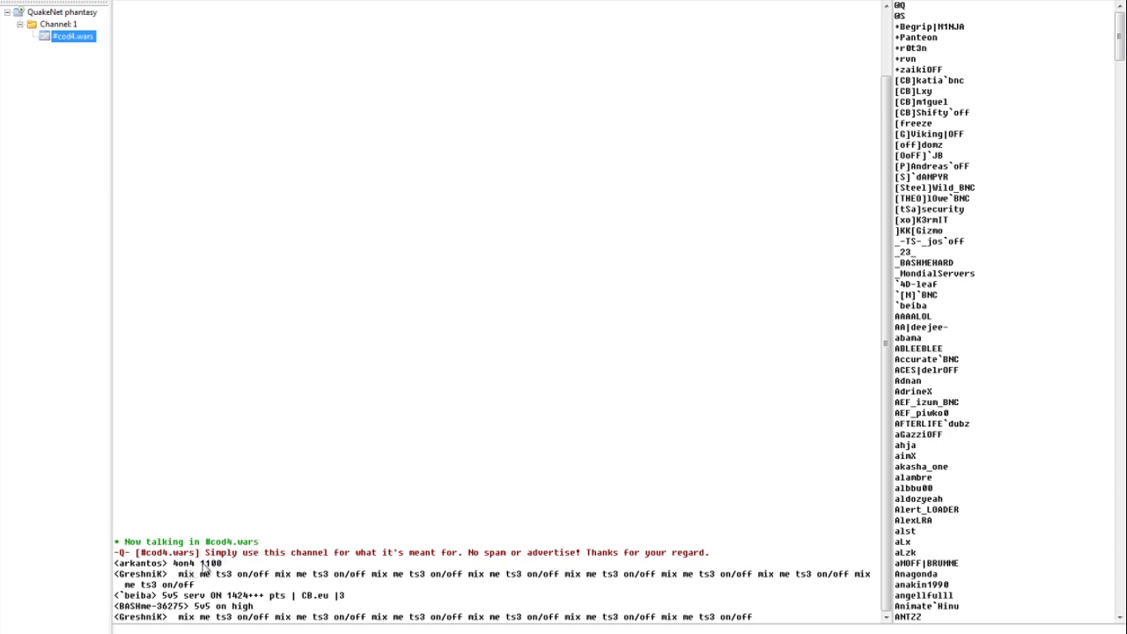
- Examine the match requests posted in #cod4.wars for team size, skill level, and server on or off
left_click_drag(233, 553, 202, 542)
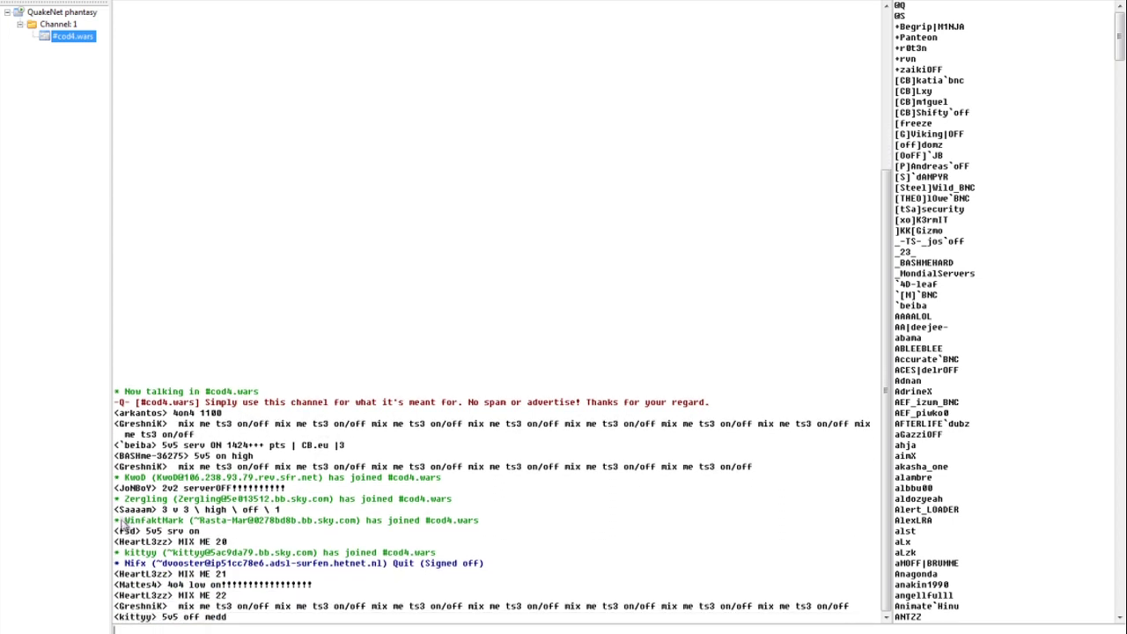
left_click(123, 501)
left_click_drag(163, 476, 195, 477)
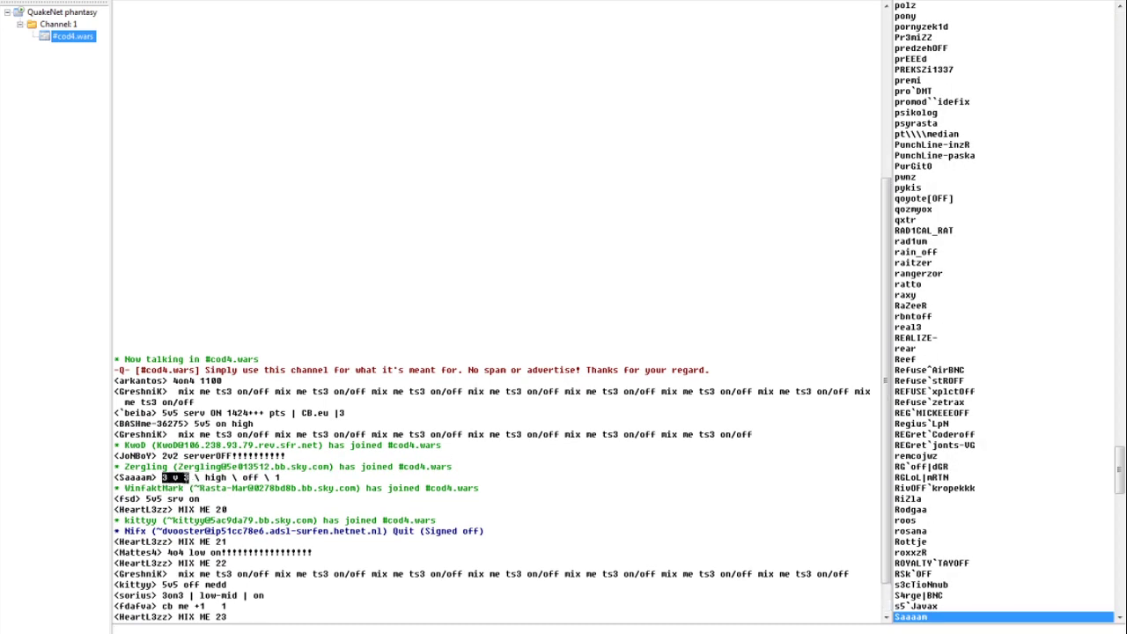
left_click_drag(205, 424, 232, 424)
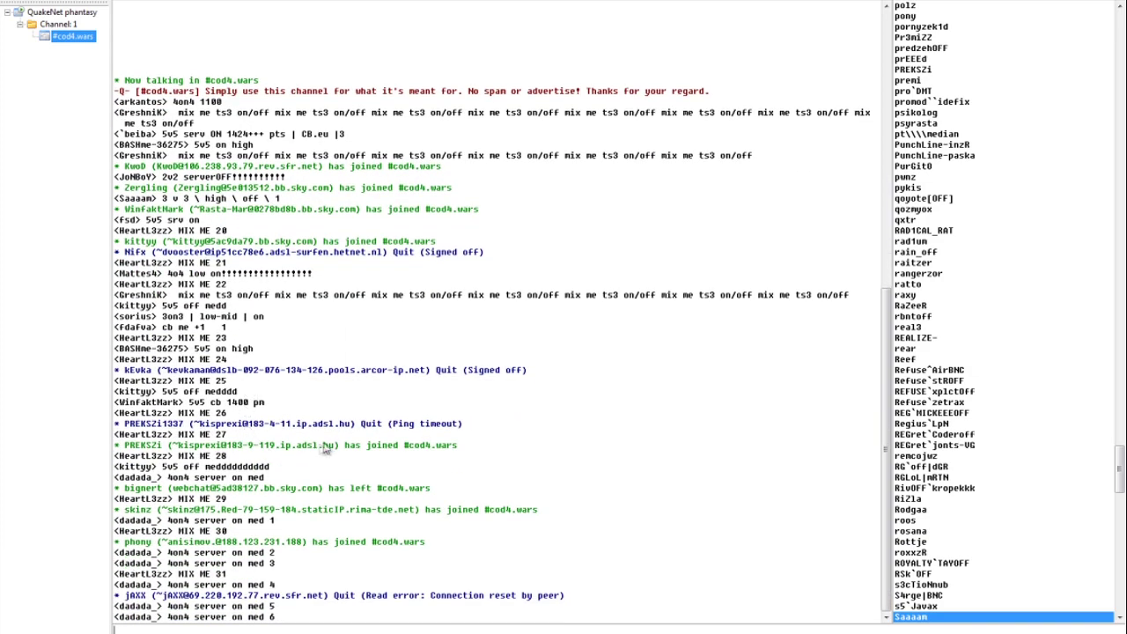
left_click_drag(139, 359, 243, 359)
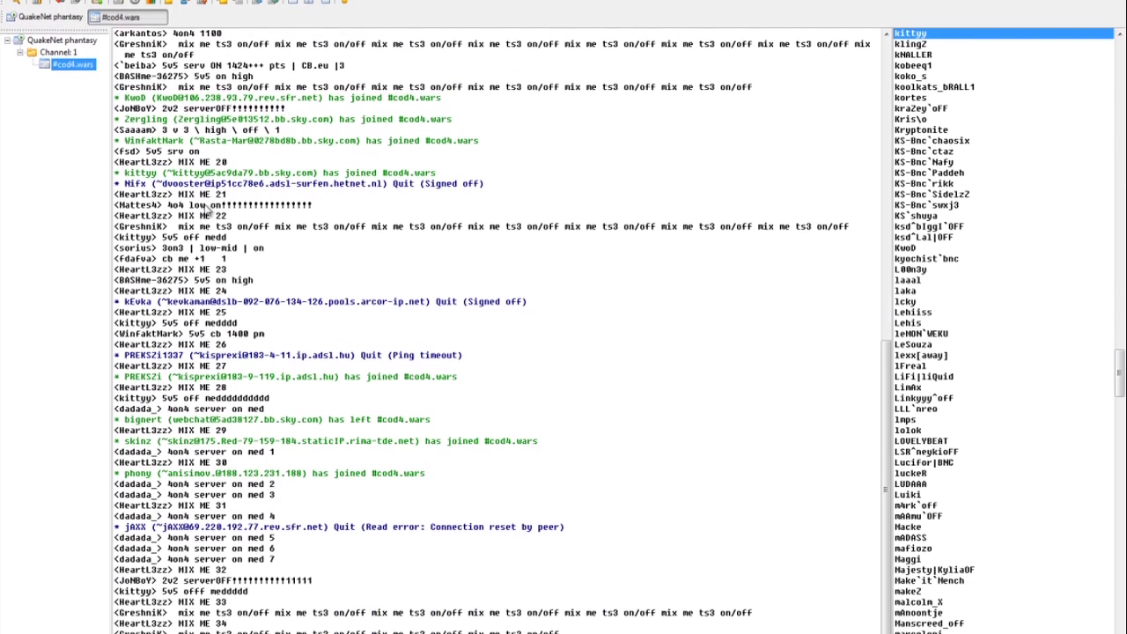
- Open a private query with a user from the #cod4.wars messages and close the query window
right_click(138, 384)
left_click(171, 414)
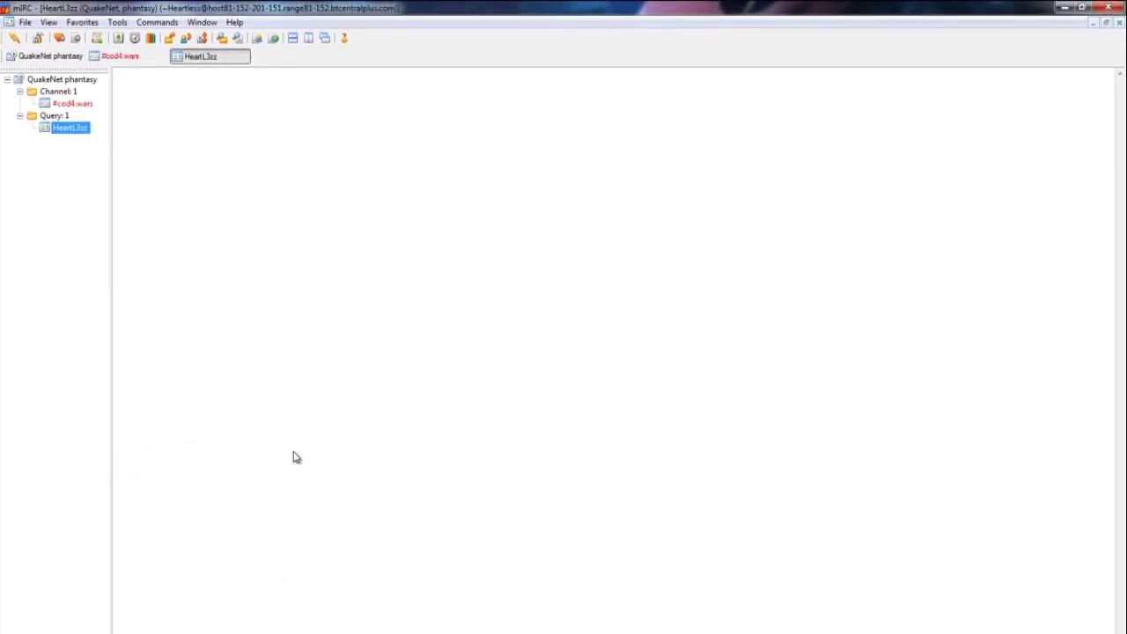
right_click(216, 59)
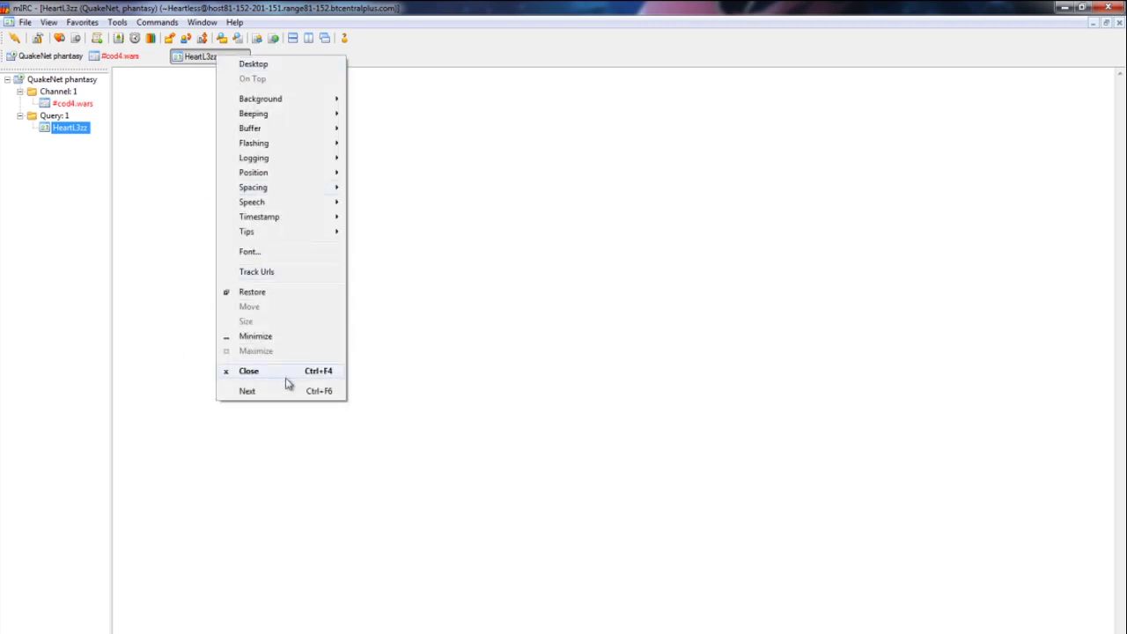
left_click(286, 374)
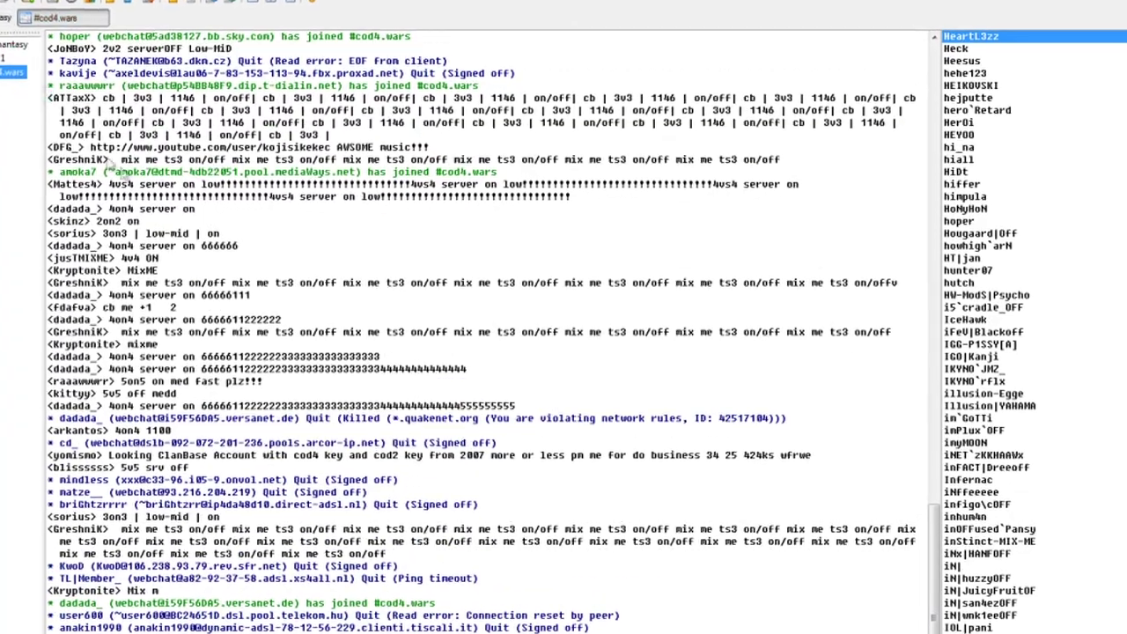
- Try to join the channel #cod.start through the favorites dialog
left_click(5, 8)
left_click_drag(88, 78, 277, 244)
left_click_drag(245, 160, 448, 111)
type("#cod.start")
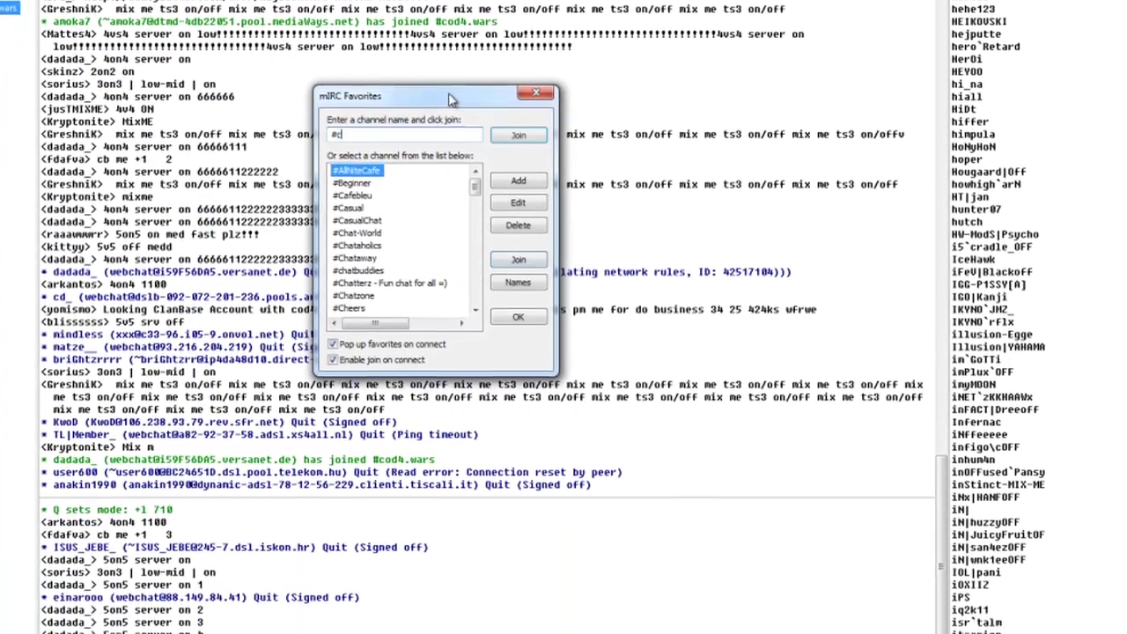
key("Return")
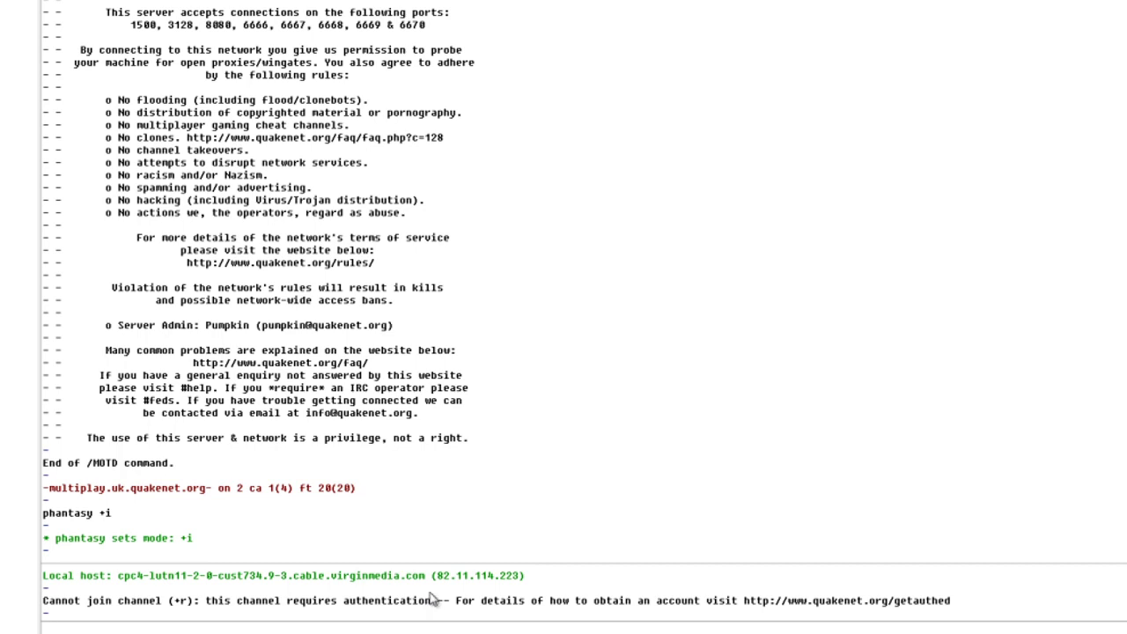
- Open the quakenet.org/getauthed link from the authentication message and go to the Q account registration instructions
left_click_drag(349, 601, 234, 603)
left_click_drag(532, 604, 843, 602)
left_click(851, 603)
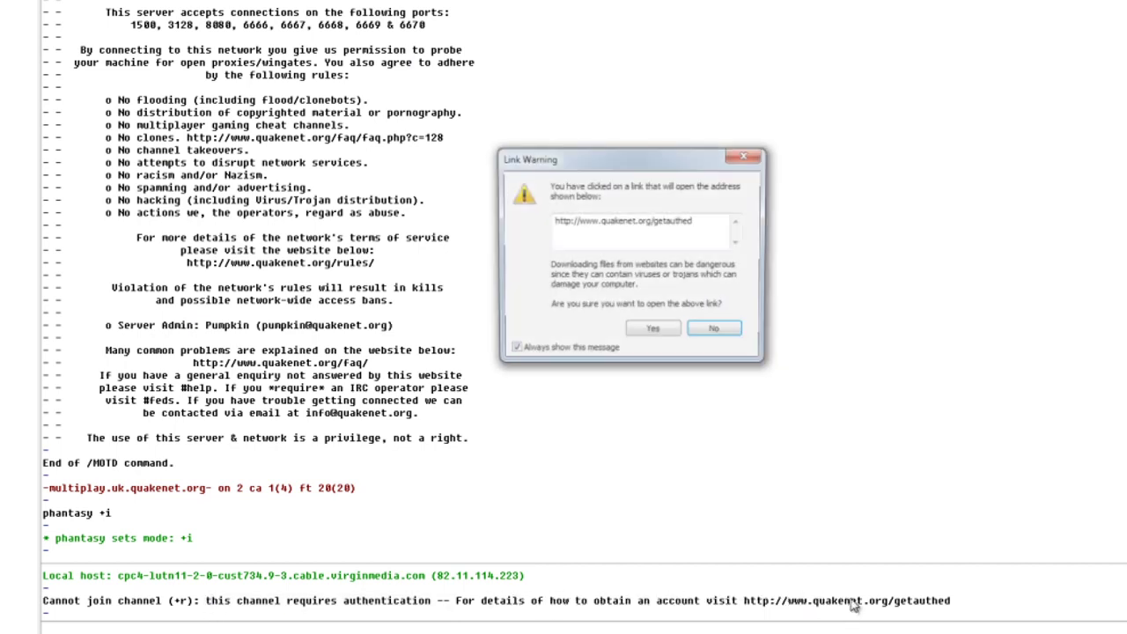
left_click(652, 327)
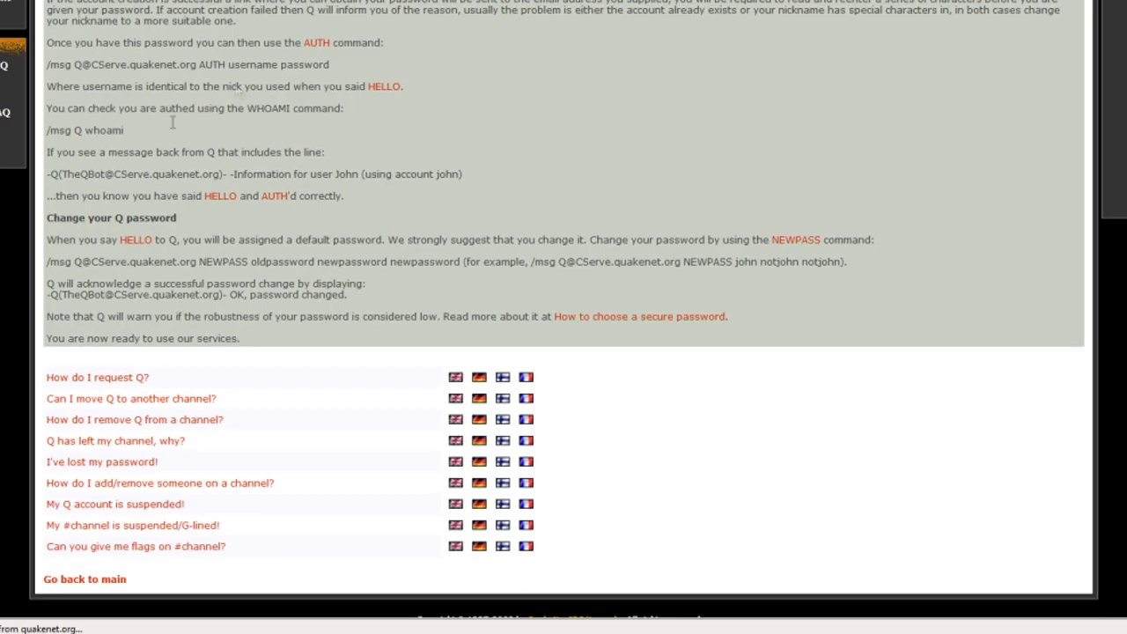
scroll(389, 96, "up", 3)
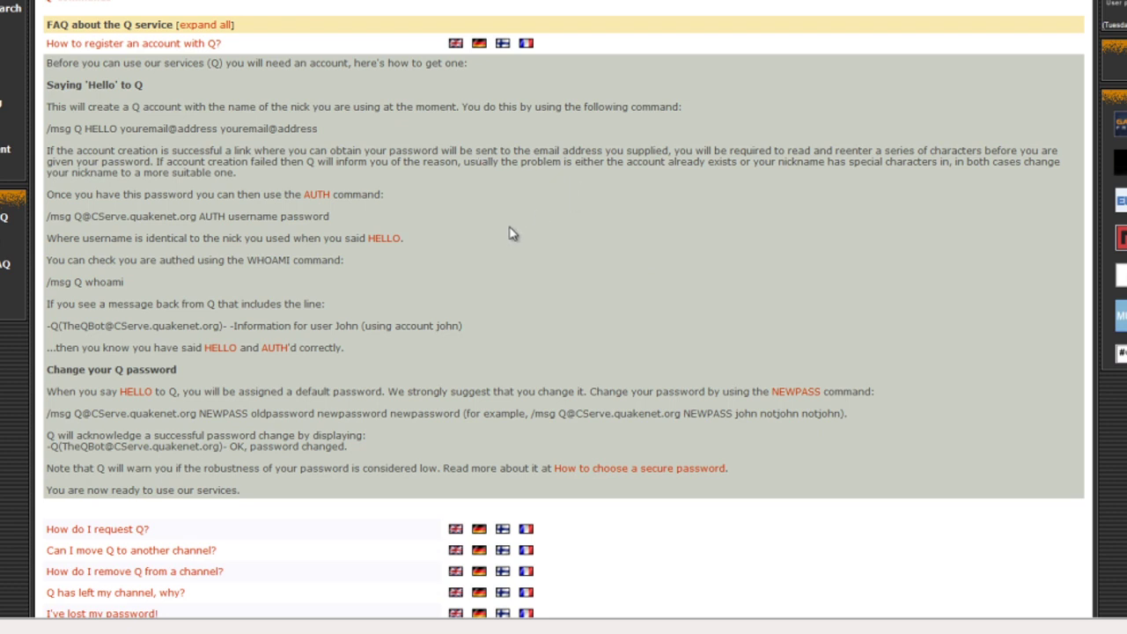
- Examine the Saying 'Hello' to Q instructions and select the /msg Q HELLO command line
double_click(392, 107)
left_click_drag(687, 107, 620, 108)
left_click(393, 113)
left_click_drag(419, 134, 181, 104)
left_click_drag(47, 107, 534, 291)
left_click(264, 104)
left_click_drag(319, 129, 46, 130)
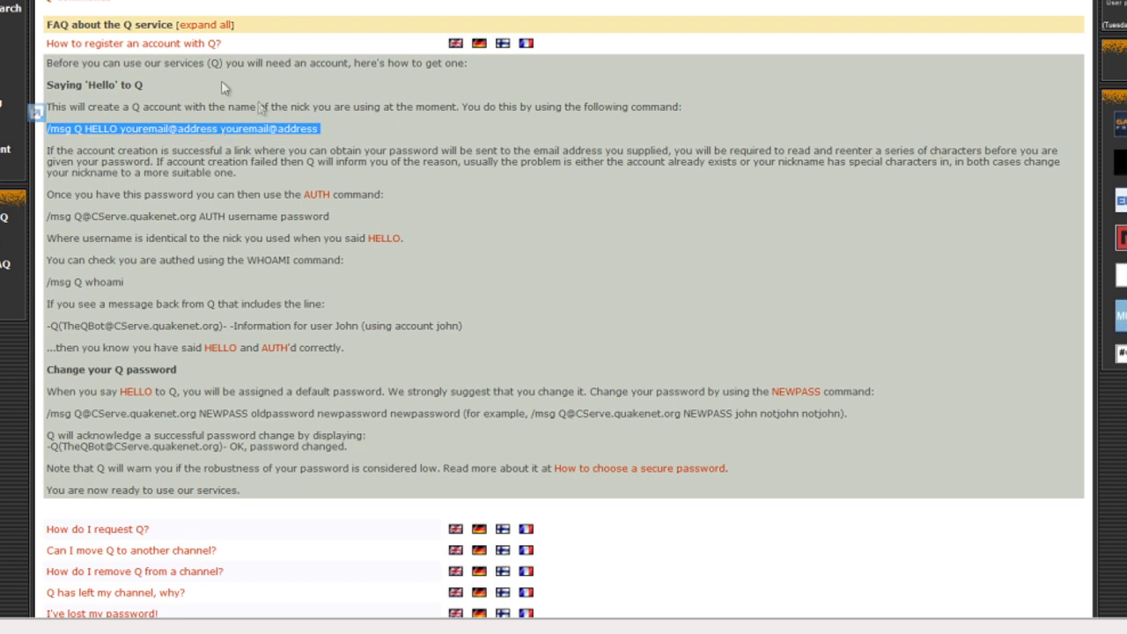
- Switch to mIRC, paste the HELLO command into the status window's message line, and clear it again
key("alt+Tab")
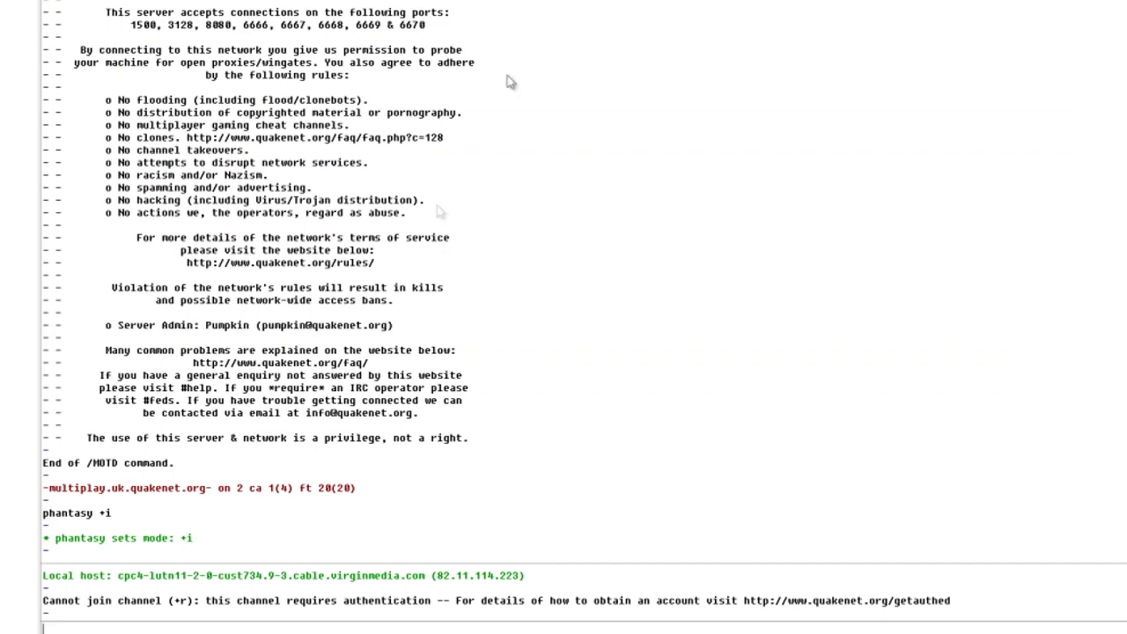
key("ctrl+v")
left_click_drag(348, 629, 25, 629)
key("BackSpace")
- Return to the QuakeNet FAQ in the browser, examine the AUTH instructions, and select the AUTH username password command line
key("alt+Tab")
left_click(316, 124)
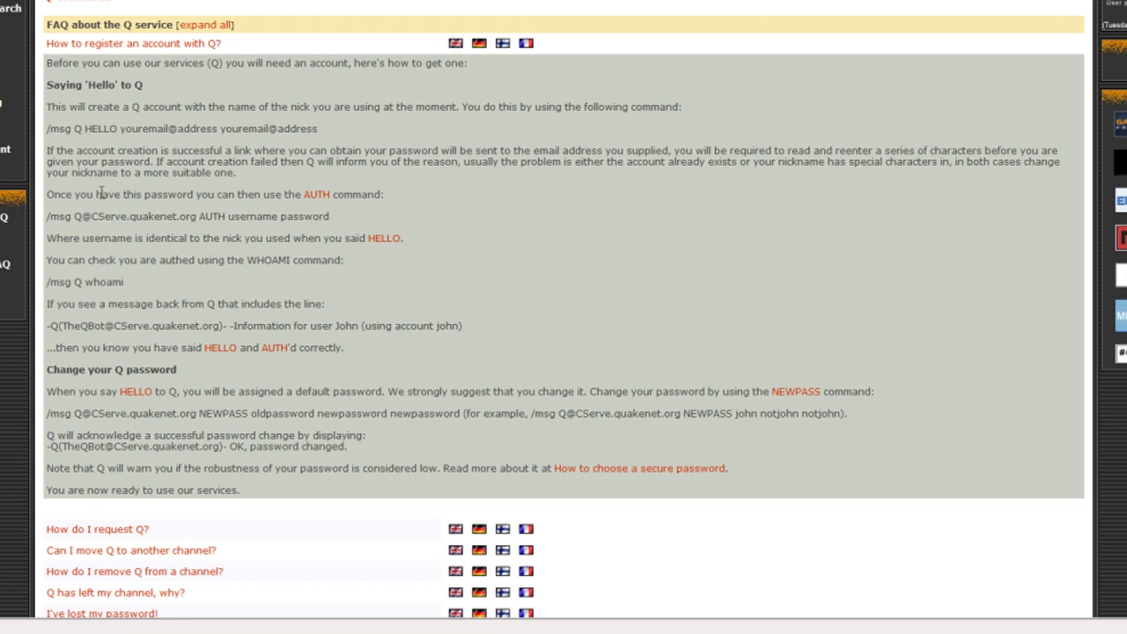
left_click_drag(49, 195, 264, 195)
left_click_drag(122, 195, 381, 195)
left_click(419, 195)
left_click_drag(333, 216, 51, 221)
- Paste the AUTH command into mIRC's message line, highlight its username and password placeholders, and clear the line
key("alt+Tab")
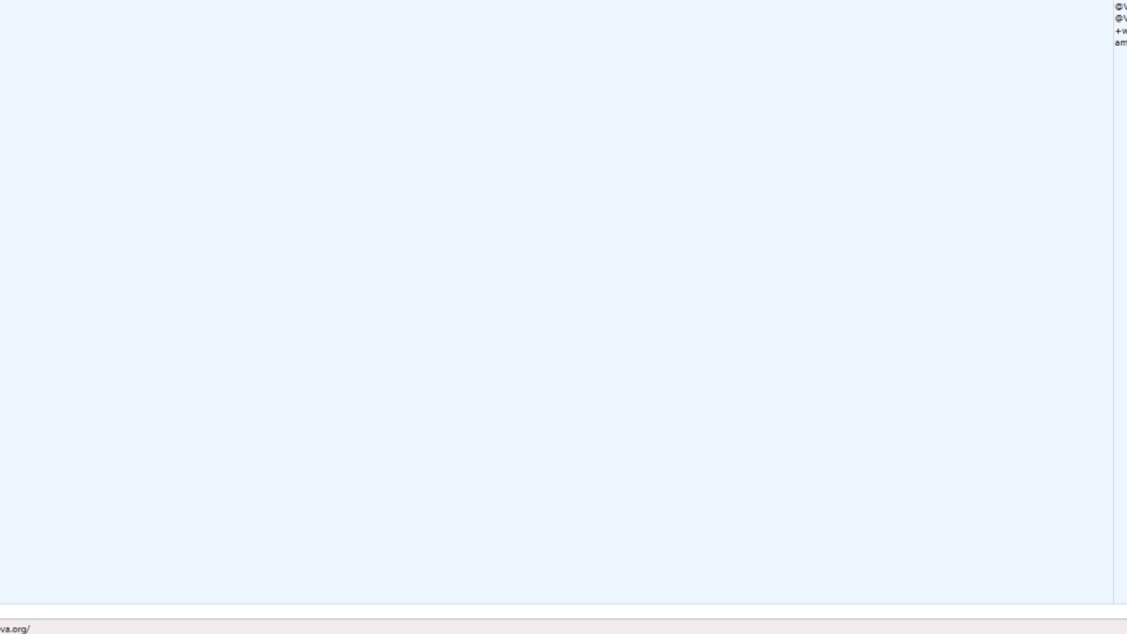
key("alt+Tab")
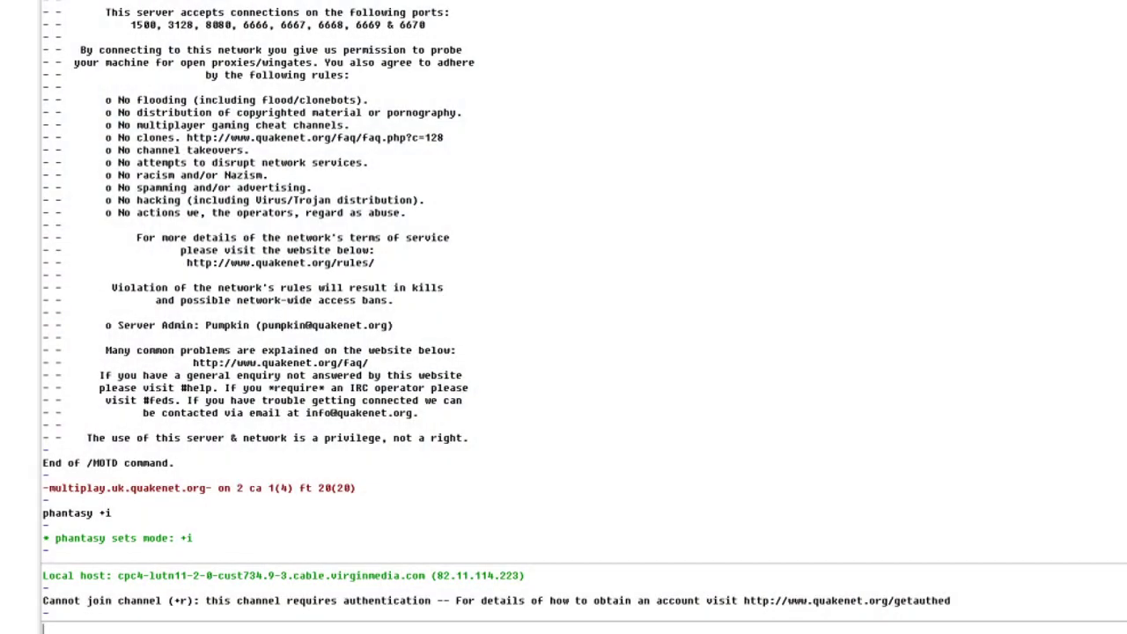
key("ctrl+v")
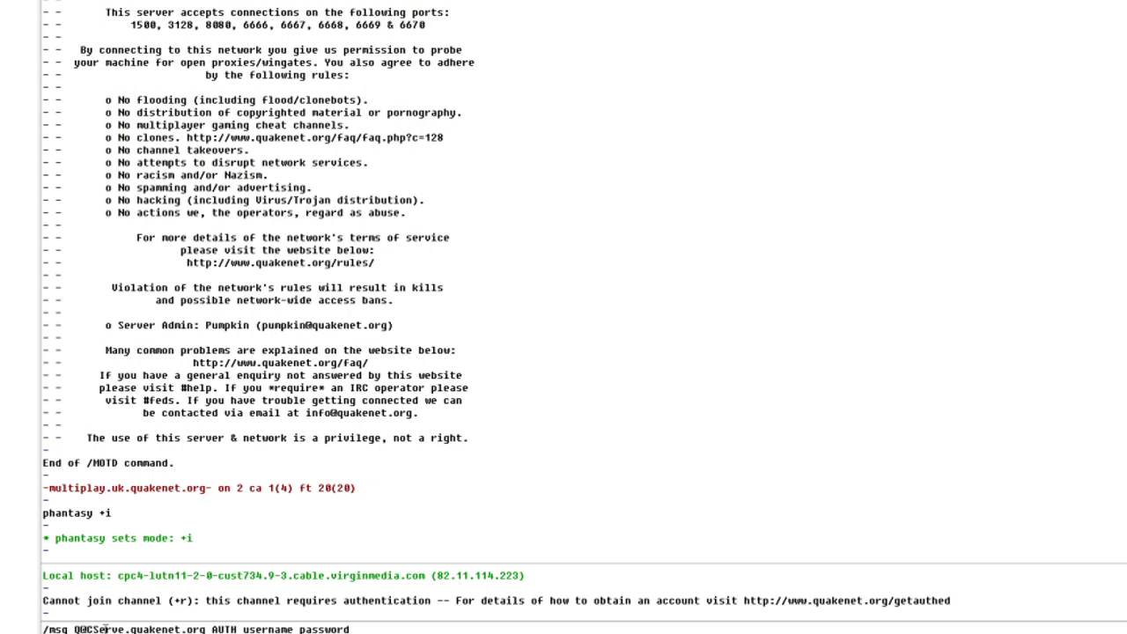
left_click_drag(356, 629, 245, 627)
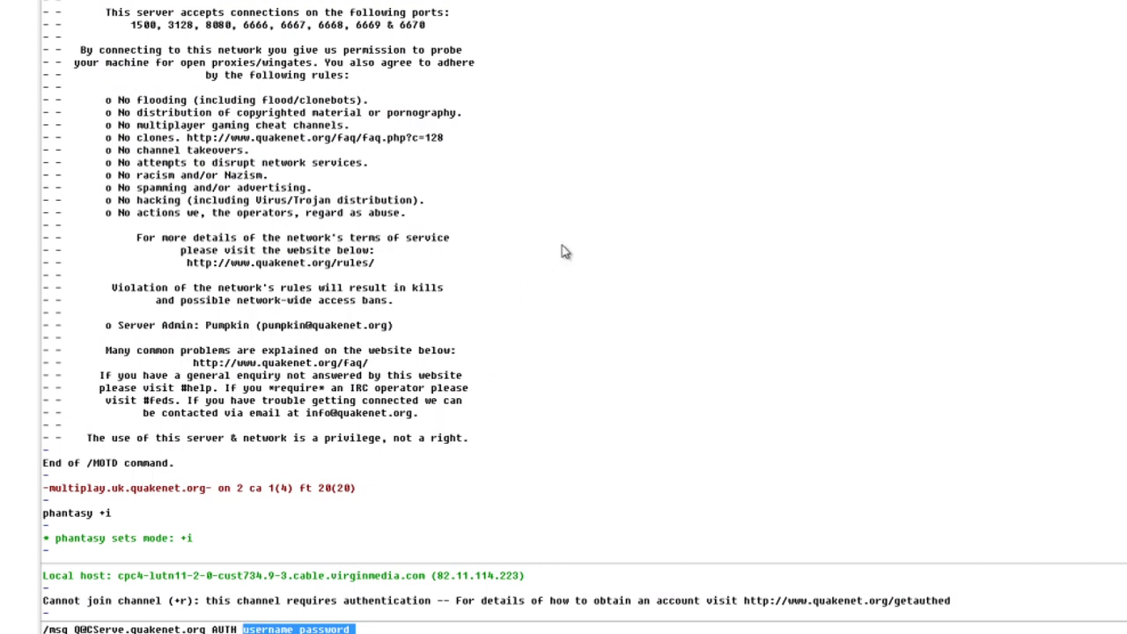
left_click_drag(356, 629, 262, 619)
left_click_drag(377, 628, 48, 629)
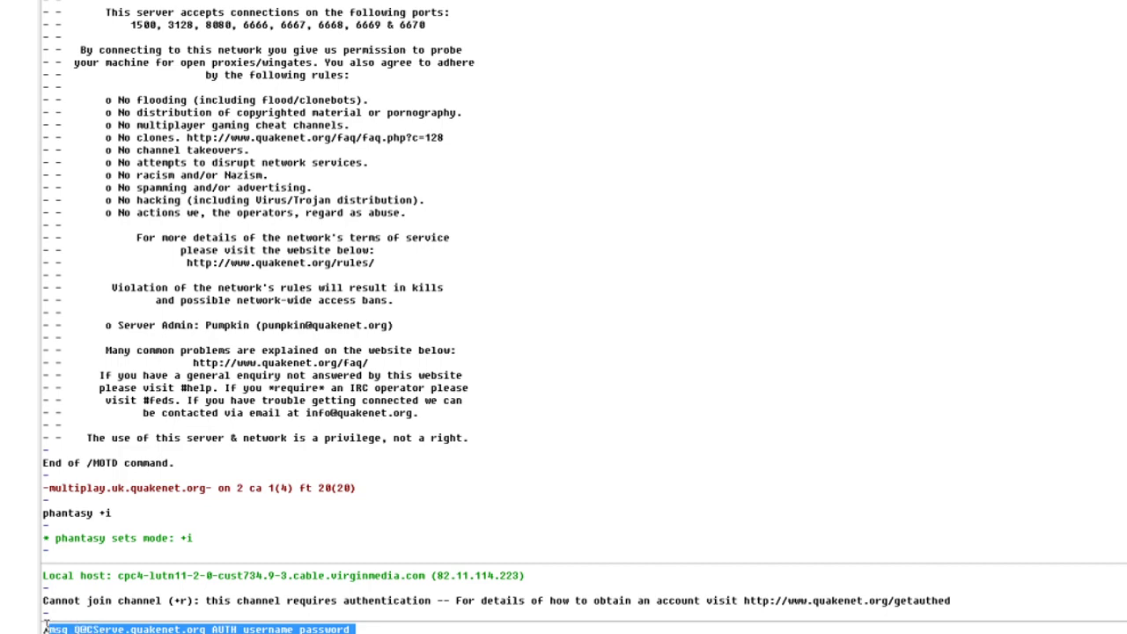
key("BackSpace")
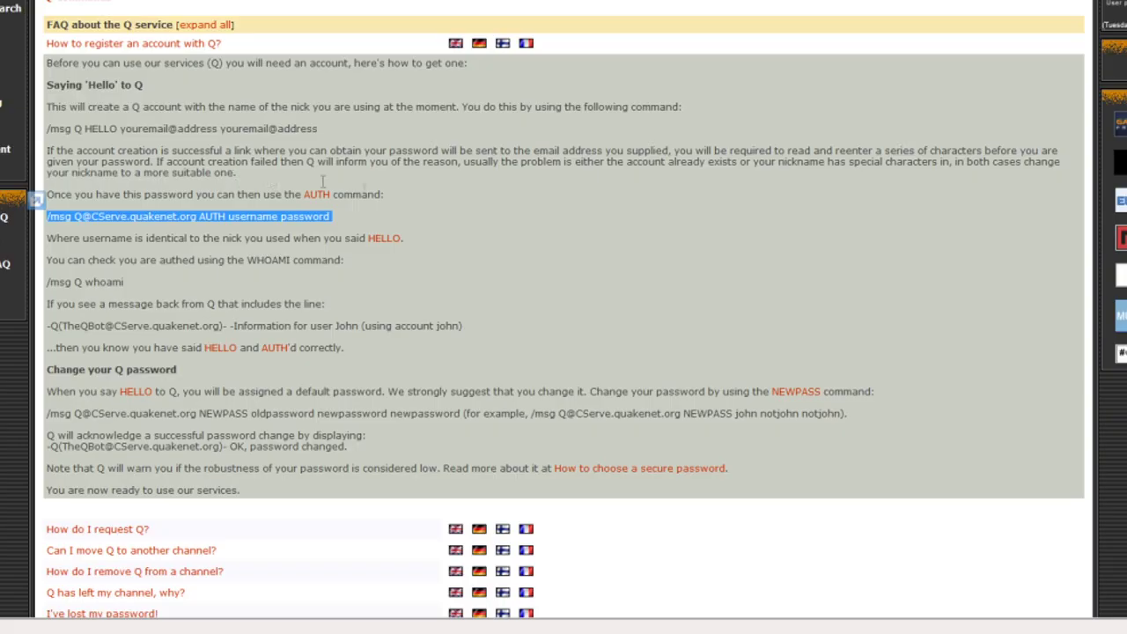
- Examine the FAQ's notes on the account username, the WHOAMI check, and changing the Q password with NEWPASS
left_click(400, 210)
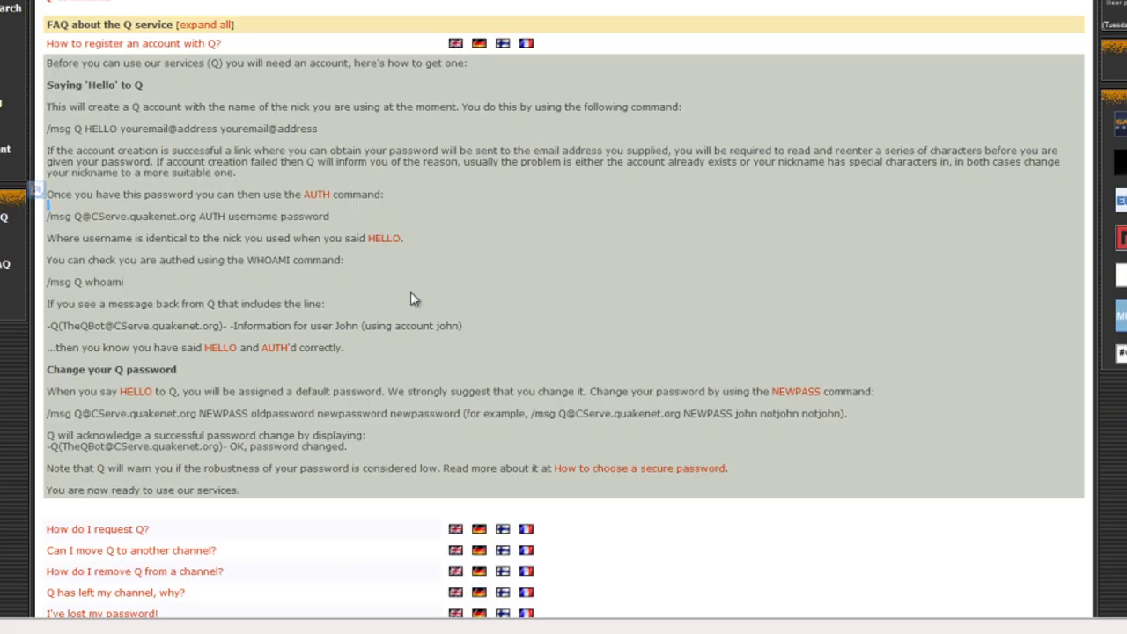
left_click_drag(83, 237, 367, 238)
left_click(382, 257)
left_click_drag(71, 282, 79, 281)
left_click(72, 343)
left_click_drag(54, 369, 178, 370)
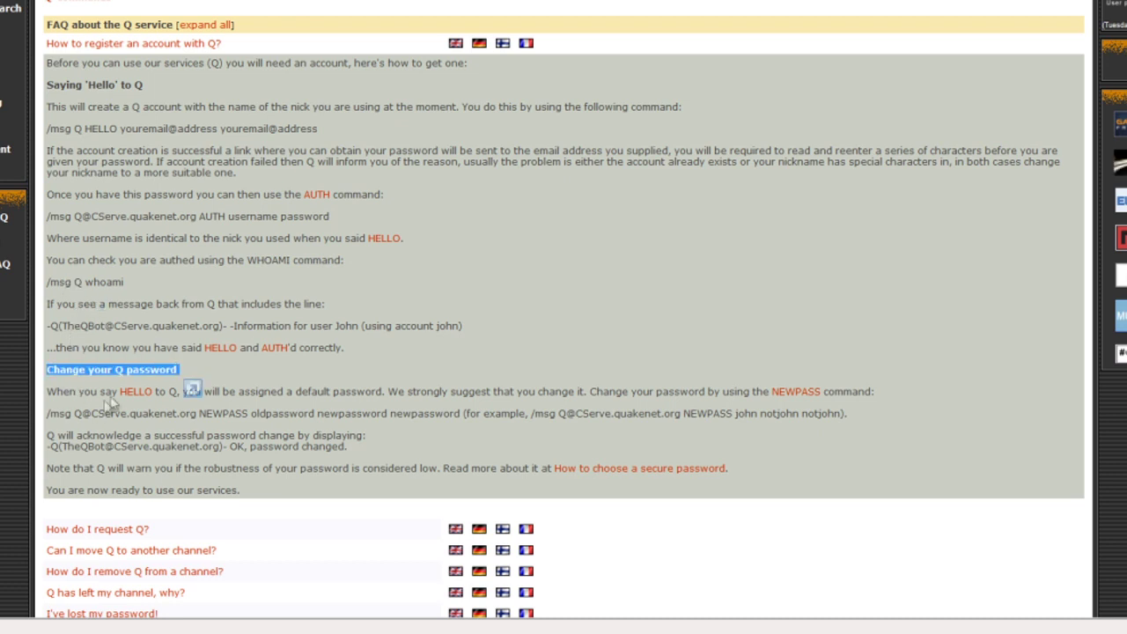
left_click_drag(50, 412, 852, 420)
left_click_drag(467, 427, 863, 420)
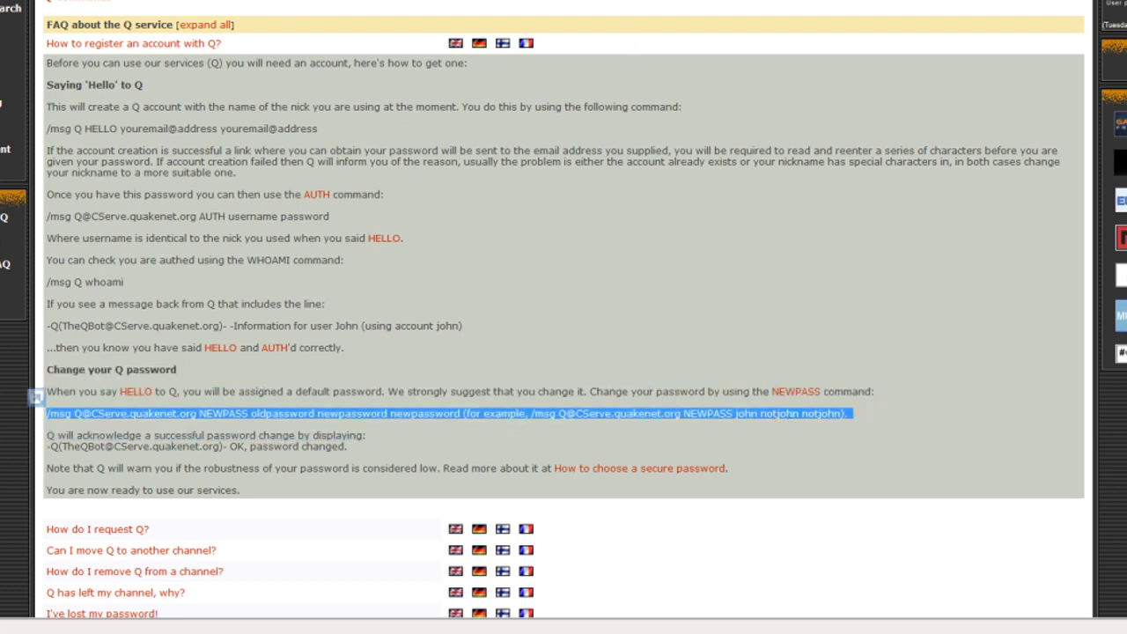
- Copy the AUTH command line from the FAQ into mIRC and check Q's login notice in #cod4.wars
left_click(332, 250)
left_click_drag(357, 220, 35, 199)
key("ctrl+c")
key("ctrl+v")
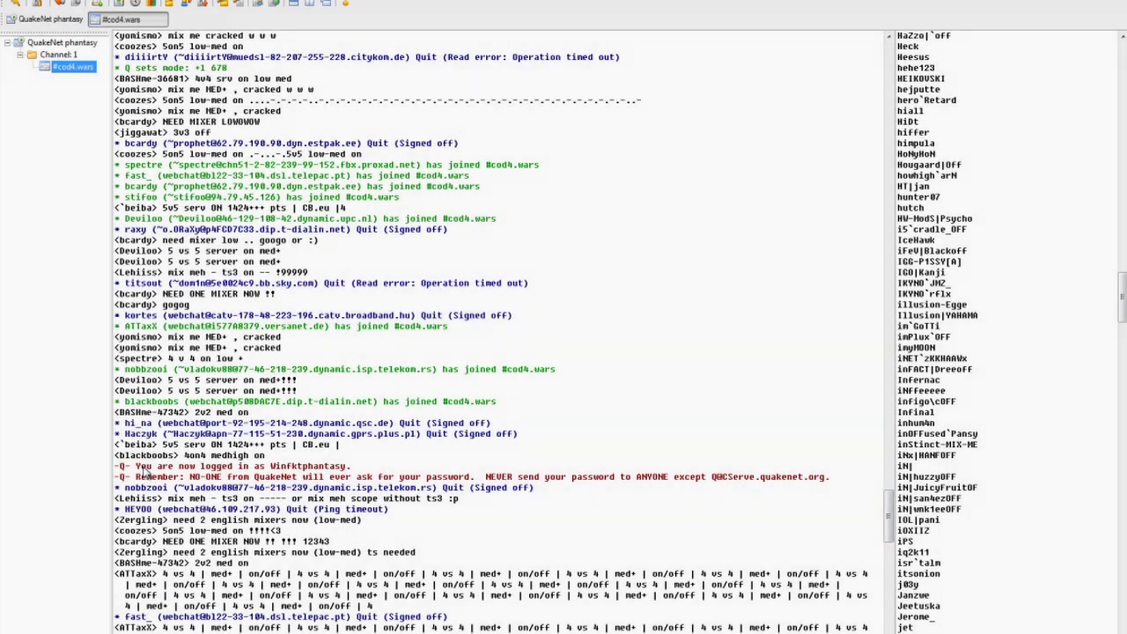
left_click_drag(137, 467, 356, 468)
- Reopen the favorites dialog from #cod4.wars and enter #cod.start as the channel to join
left_click_drag(886, 515, 888, 615)
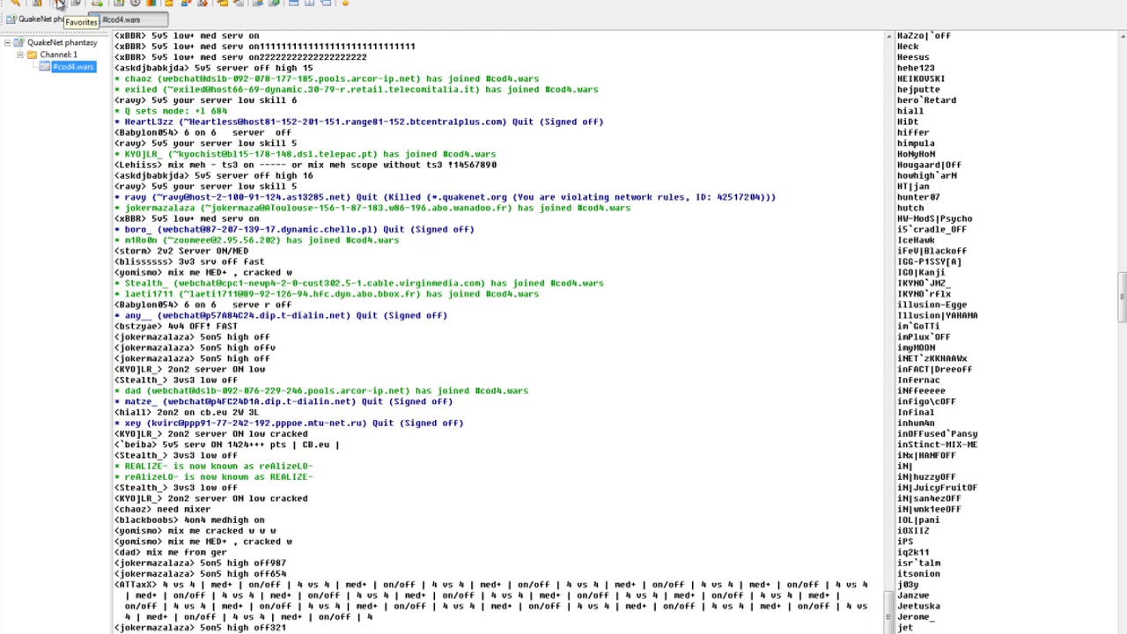
left_click(59, 5)
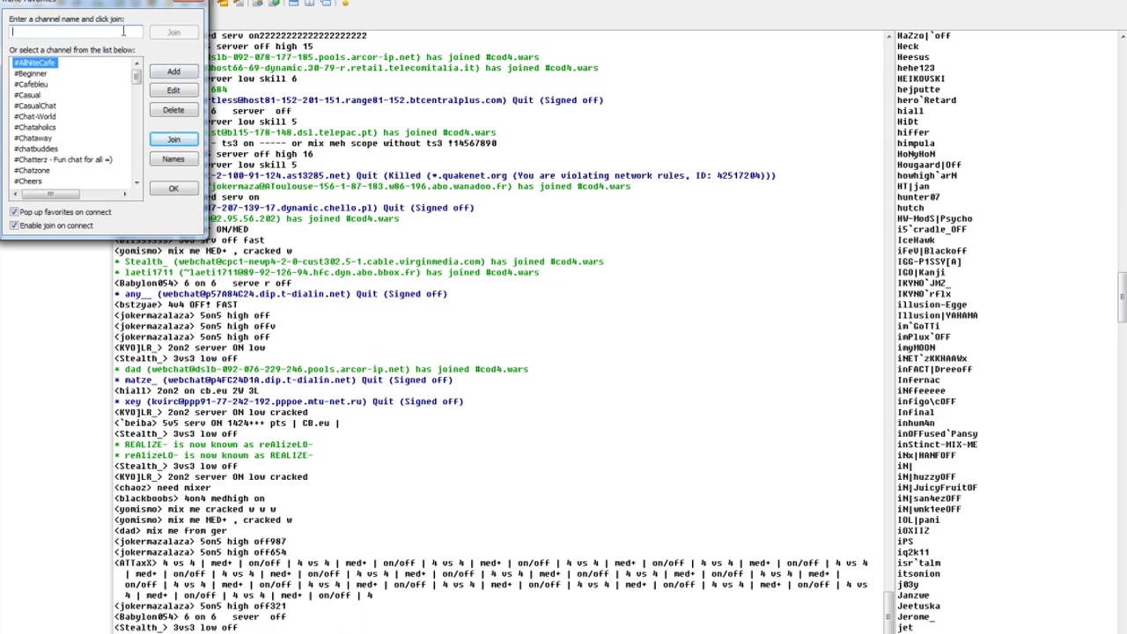
type("#cod.star")
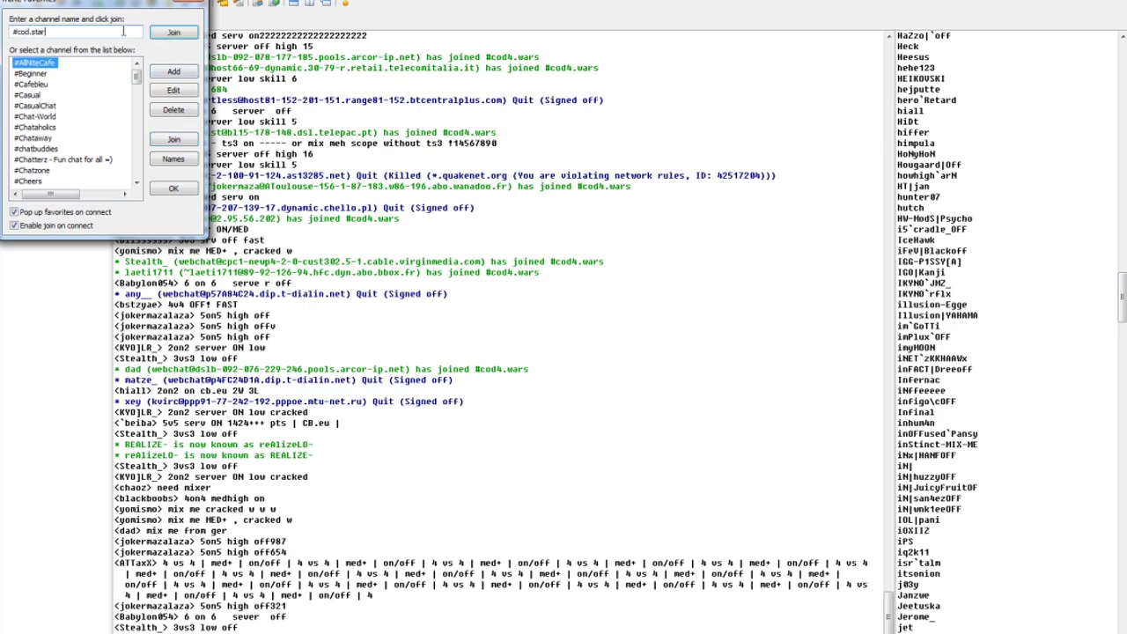